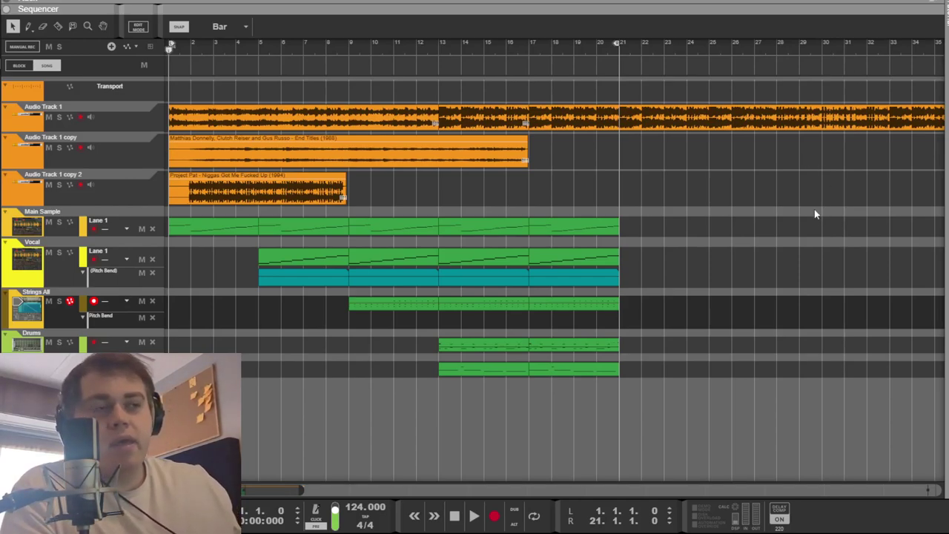
- Play the full Vices beat arrangement from the start, stop it, and bring up the mixer
click(782, 269)
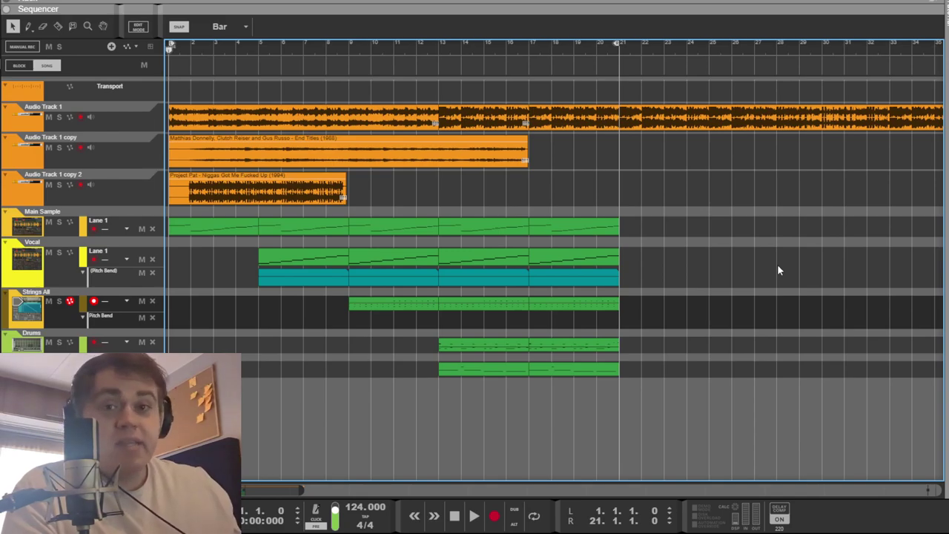
key(space)
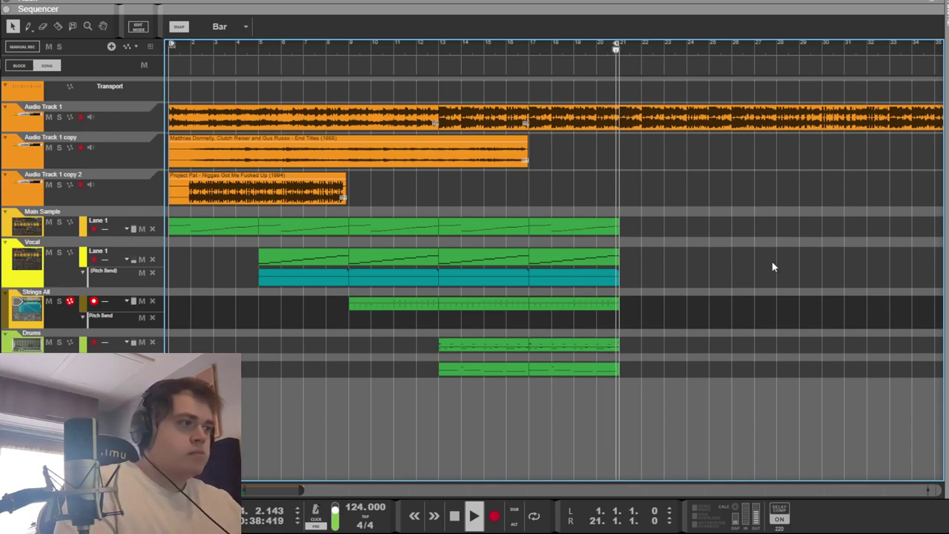
key(space)
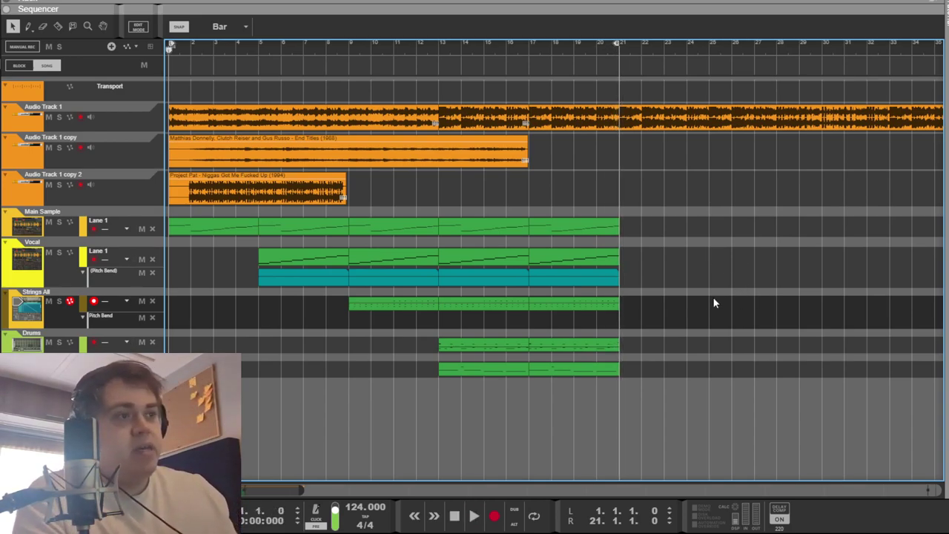
key(F5)
- Solo the Main Sample channel and play it while its Mimic sampler is shown in the rack
click(657, 332)
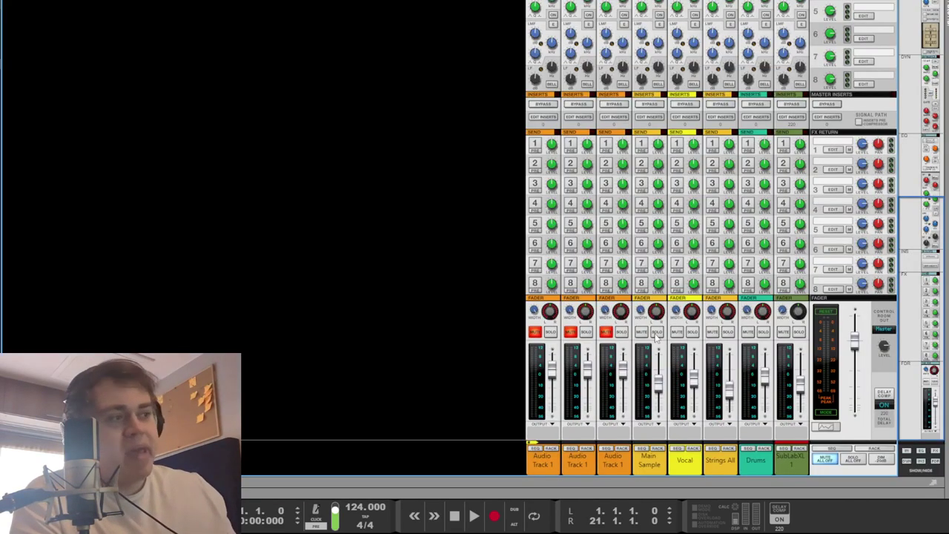
key(space)
key(F6)
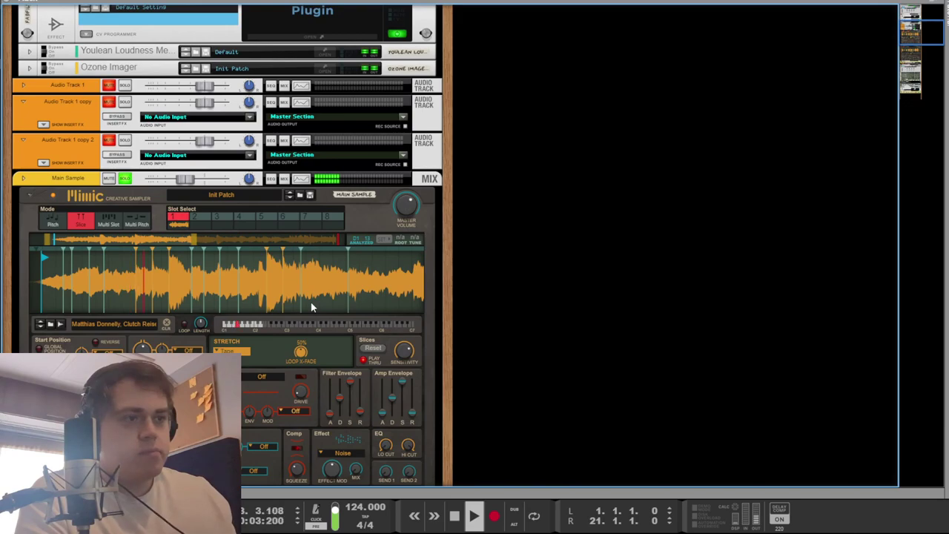
scroll(537, 284, down, 3)
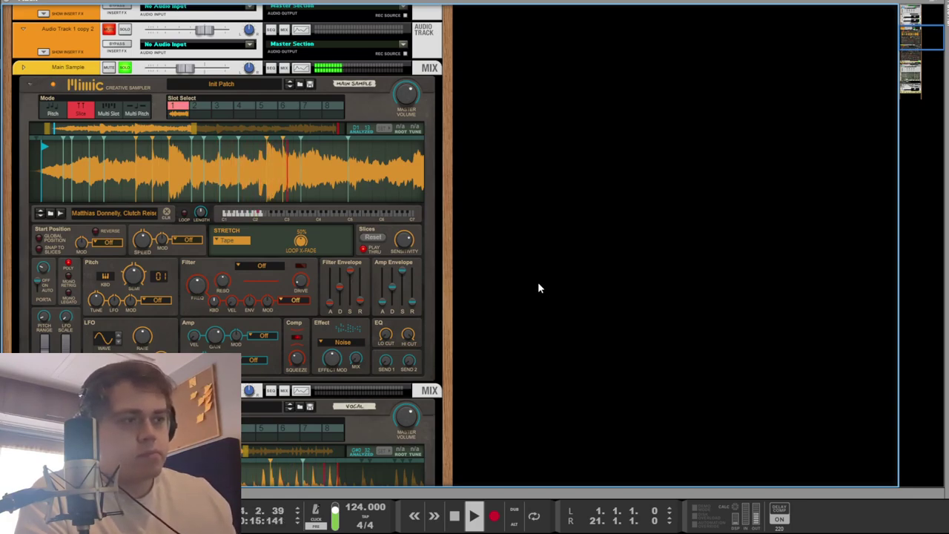
key(space)
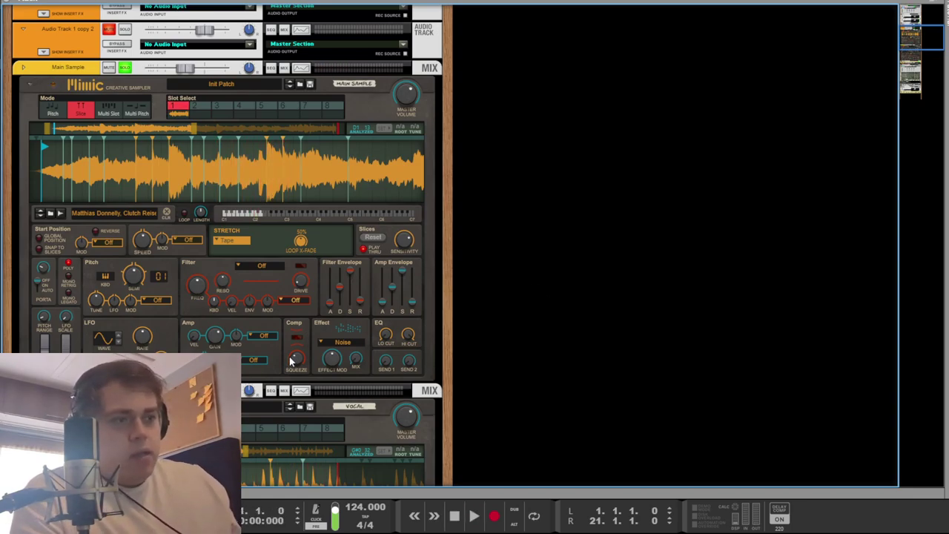
scroll(295, 362, down, 3)
scroll(173, 257, up, 3)
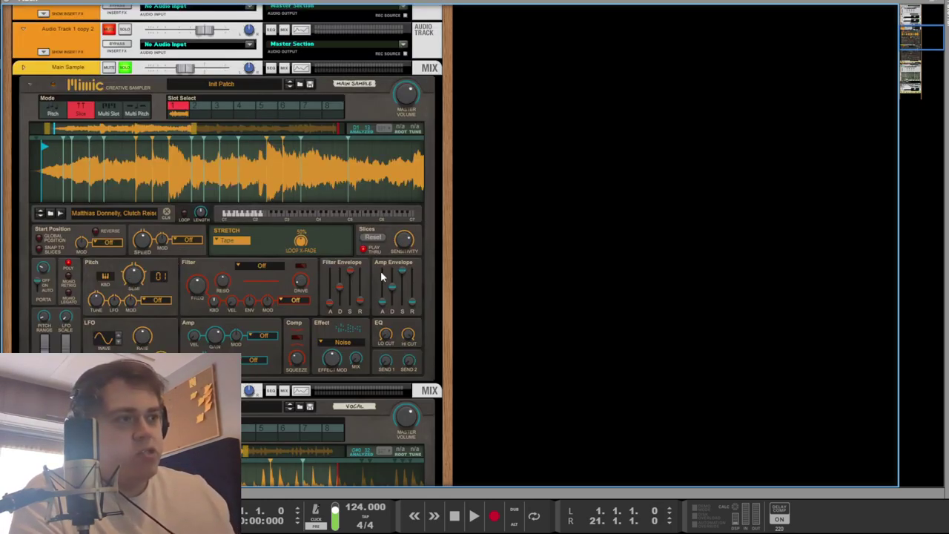
- Audition the Main Sample Mimic sampler with slice play-through turned on
click(364, 251)
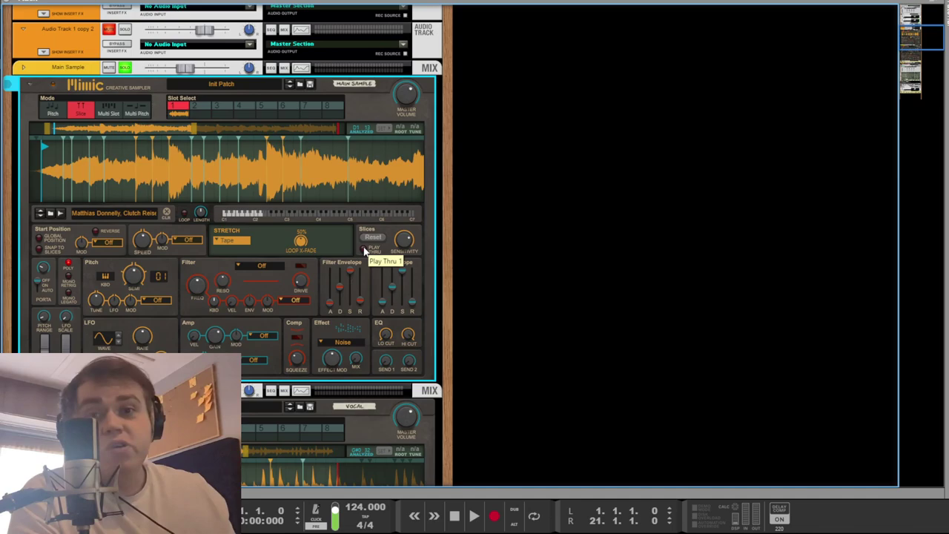
key(space)
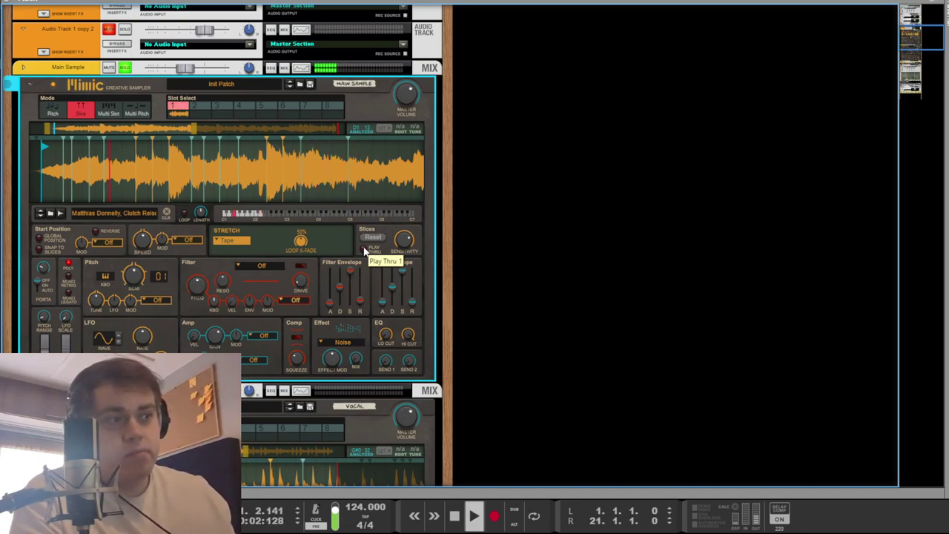
click(362, 249)
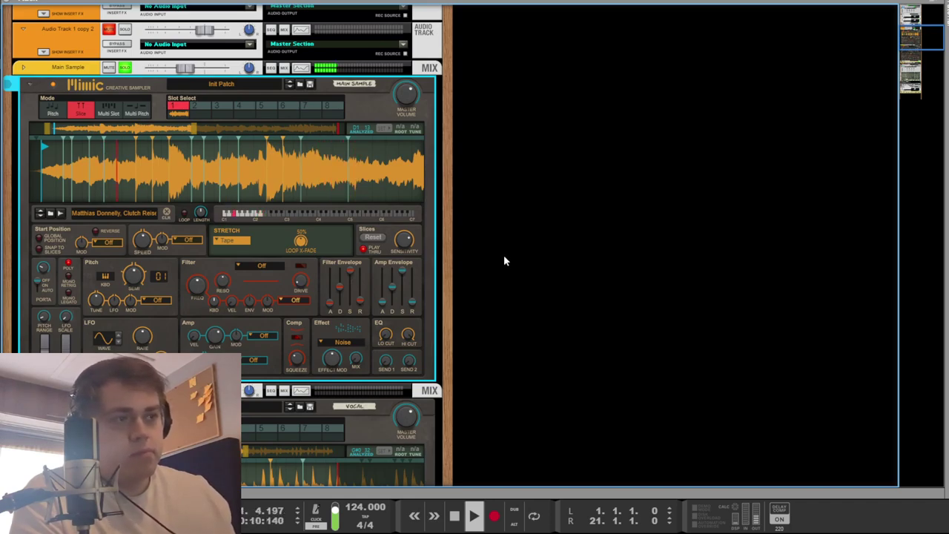
key(space)
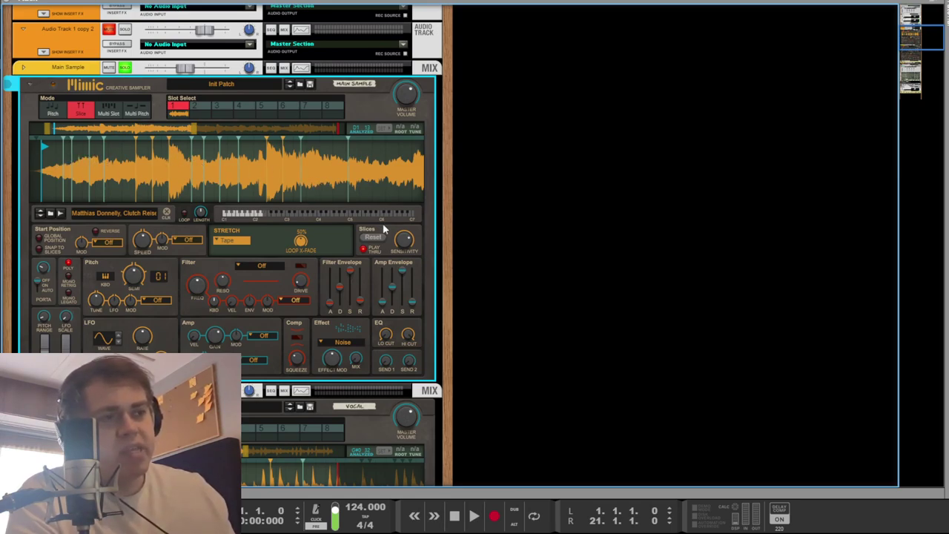
click(561, 275)
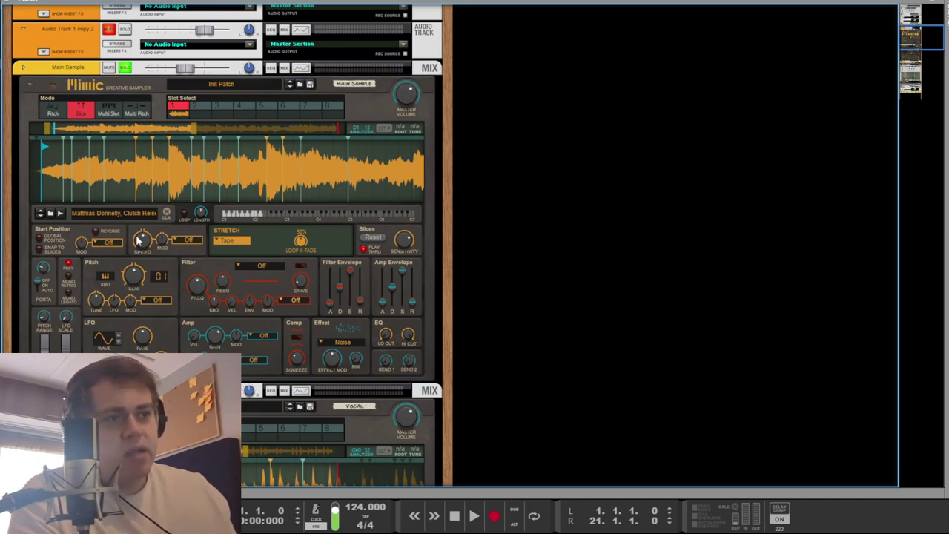
- Unsolo the Main Sample channel and play the full beat again
mouse_move(138, 239)
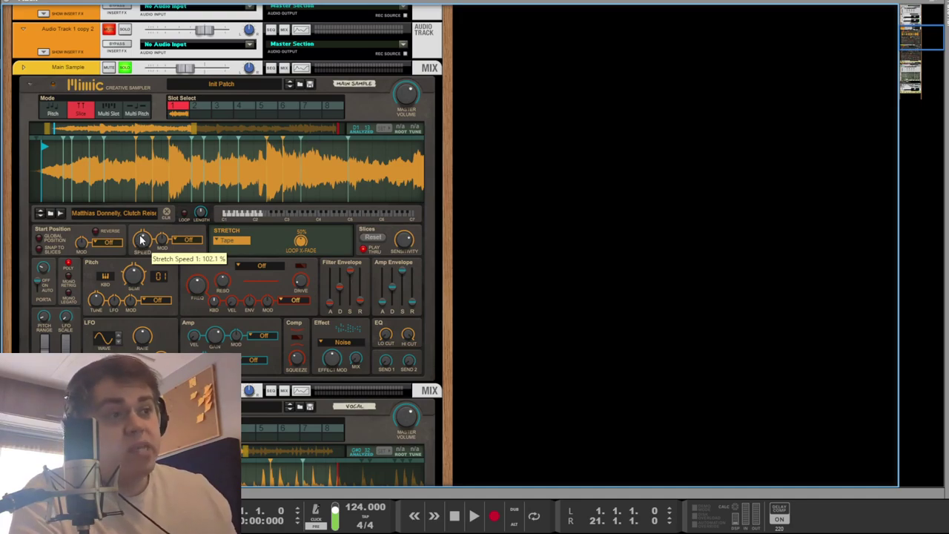
click(124, 68)
key(space)
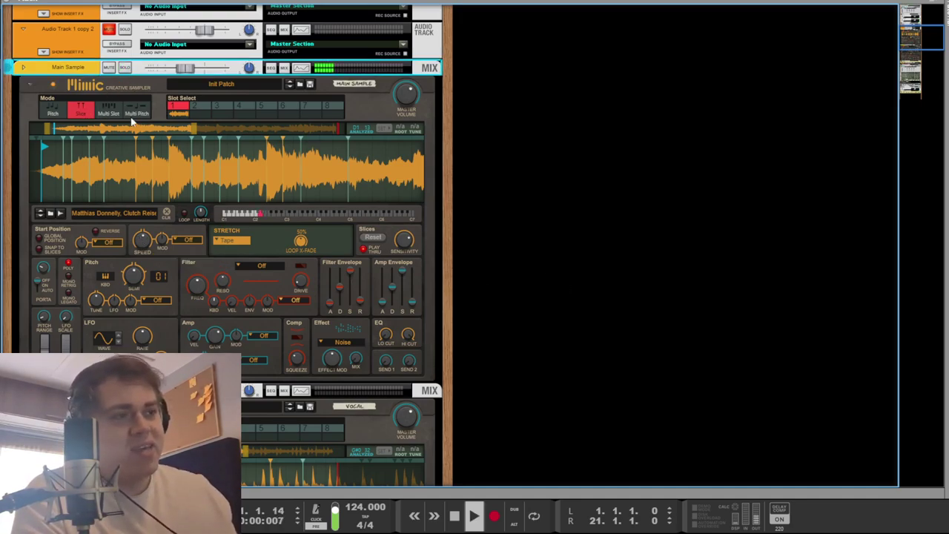
key(F5)
key(F7)
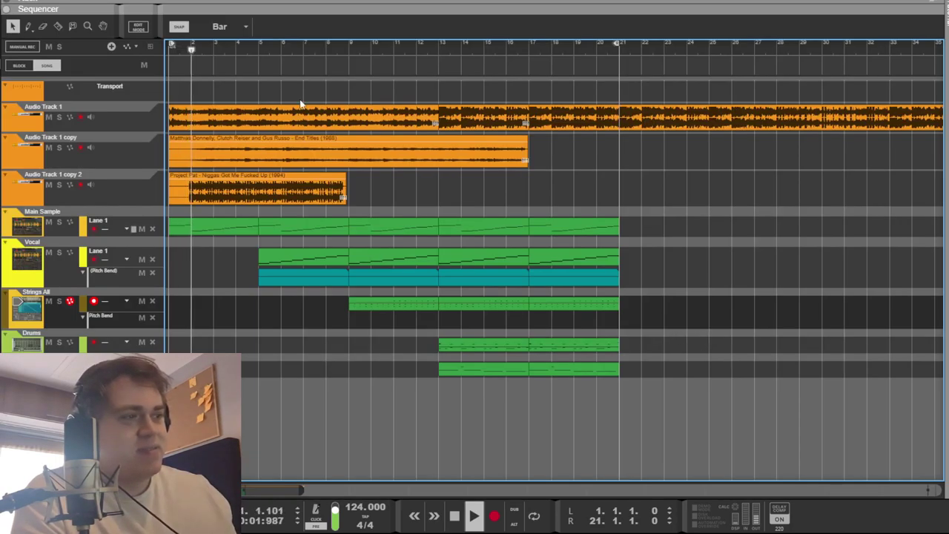
key(space)
key(F5)
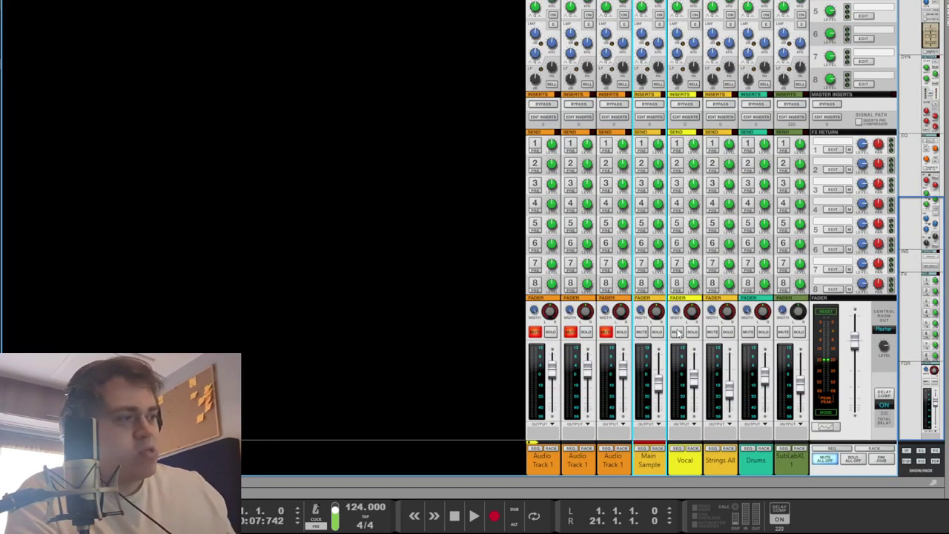
- Solo the Vocal channel and play it with the rack devices in view
click(695, 334)
key(space)
key(F6)
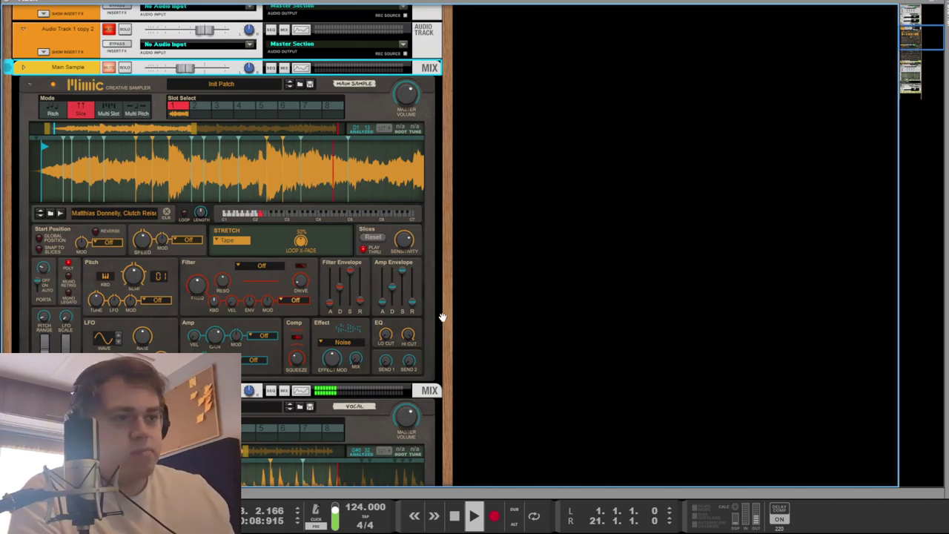
- Bring the Vocal Mimic sampler into view and play its slices, stretched at 80.7% in Advanced mode
scroll(371, 293, down, 3)
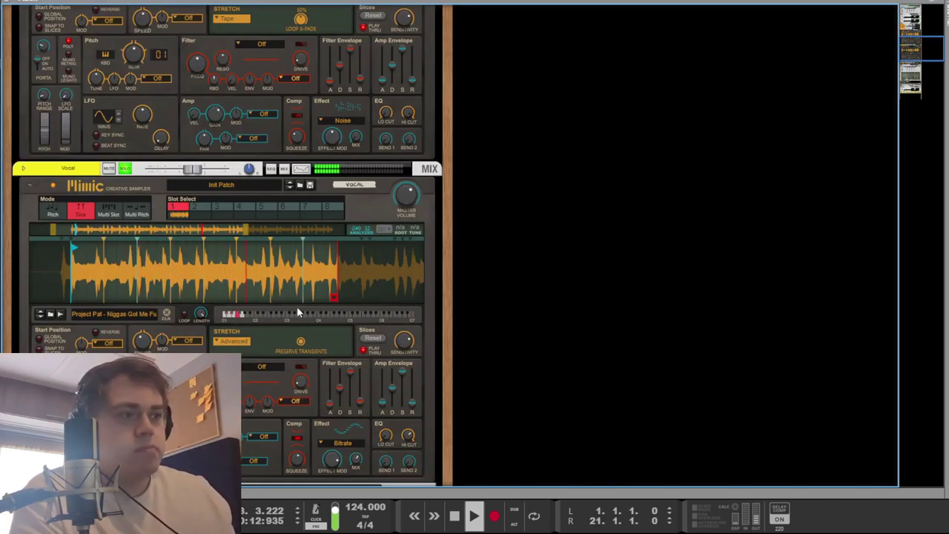
scroll(300, 307, down, 3)
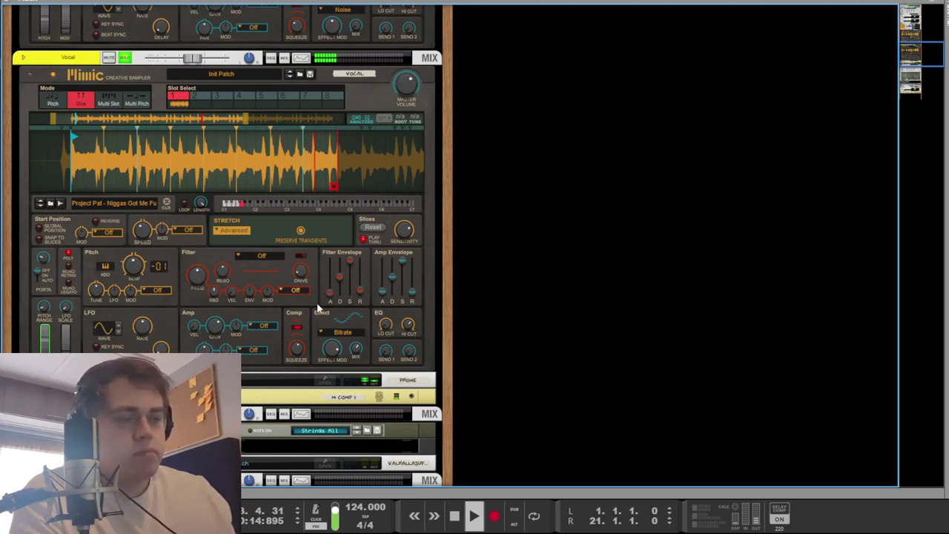
key(space)
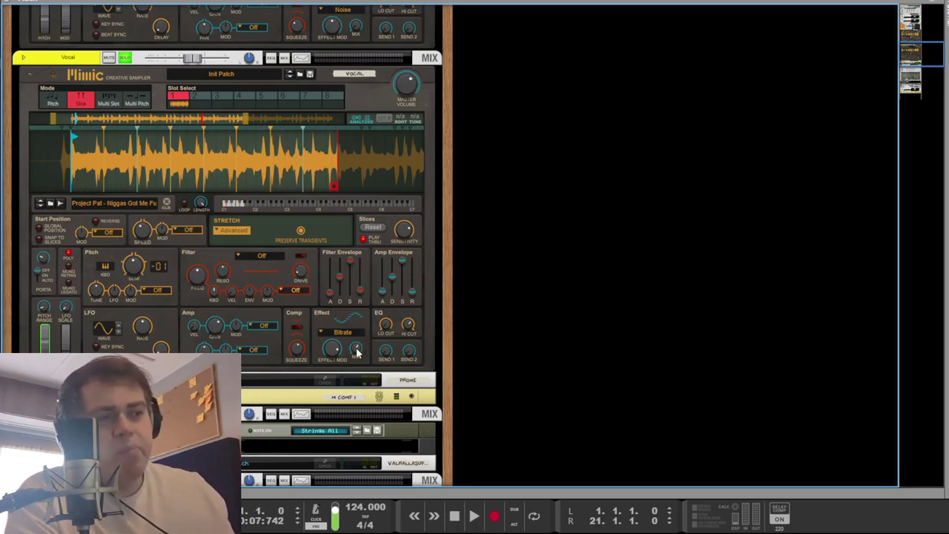
key(space)
click(356, 353)
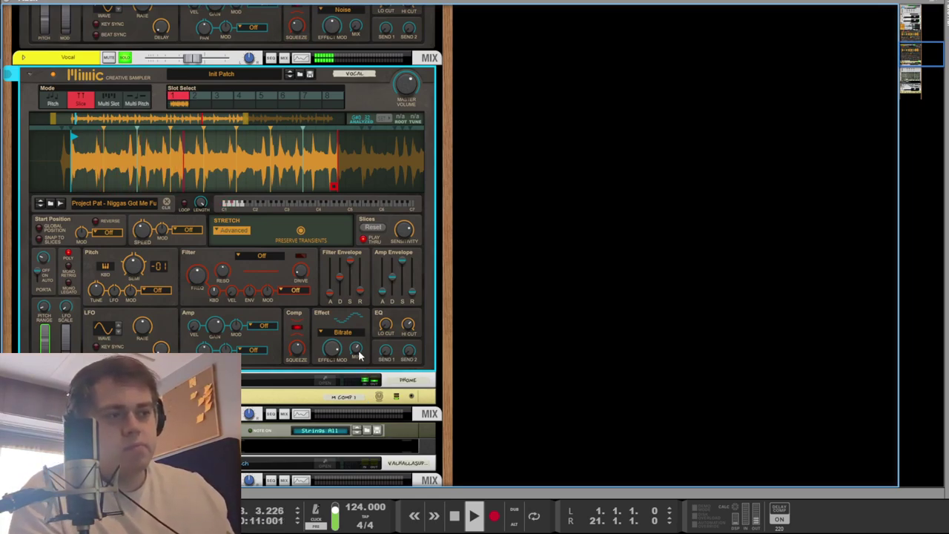
click(612, 327)
key(space)
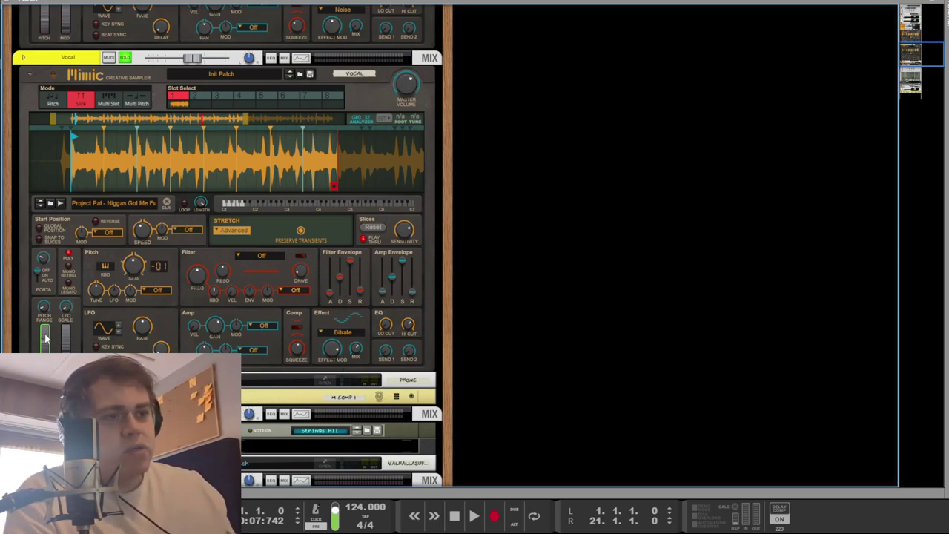
key(space)
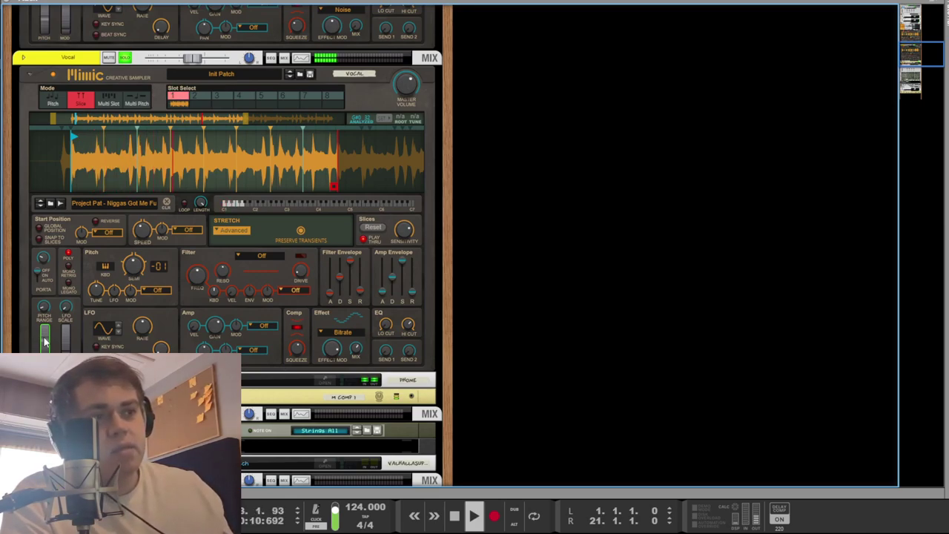
key(space)
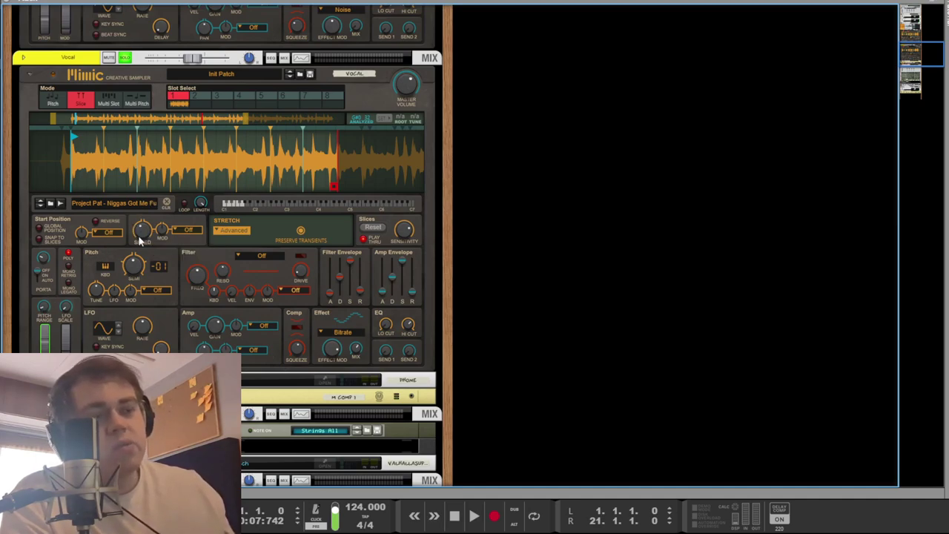
- Try Tape stretch on the vocal sample, then revert it to Advanced
click(241, 230)
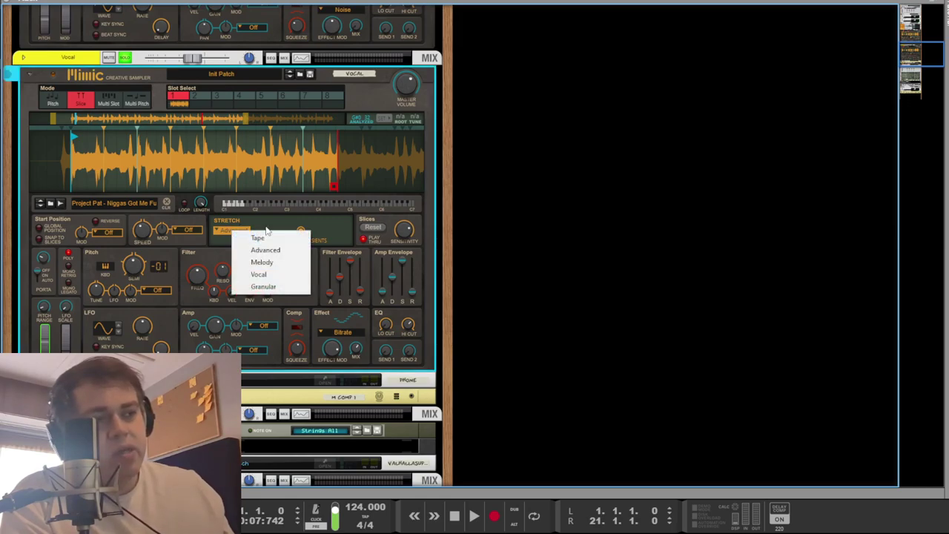
click(297, 229)
click(246, 234)
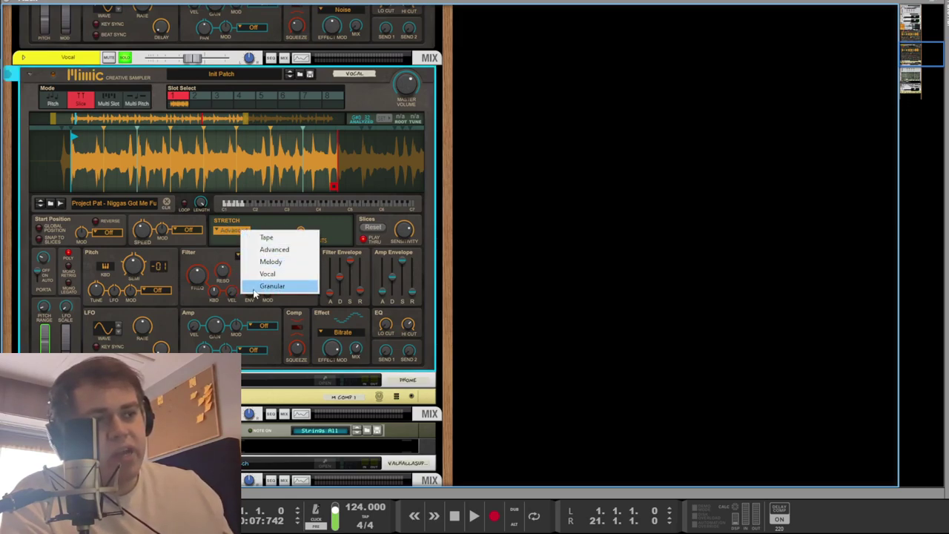
click(279, 240)
key(space)
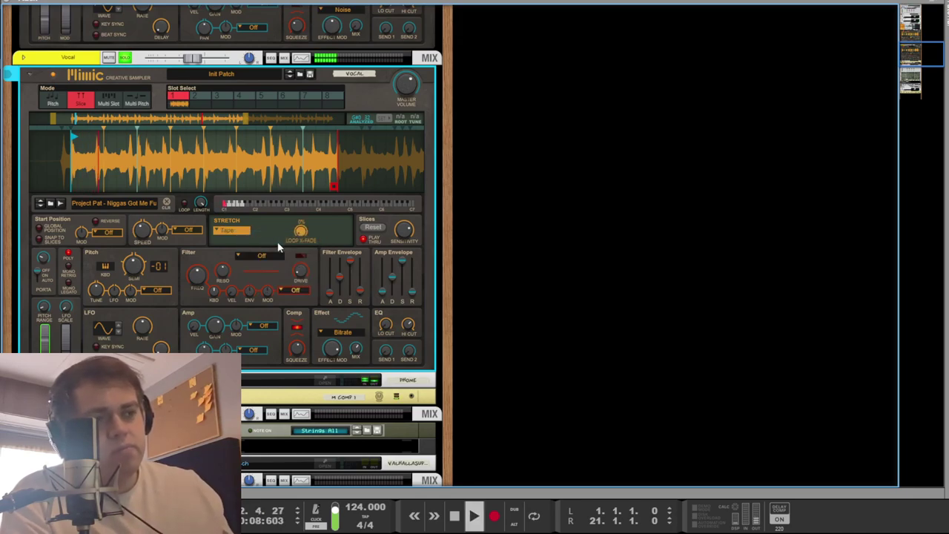
key(space)
key(ctrl+z)
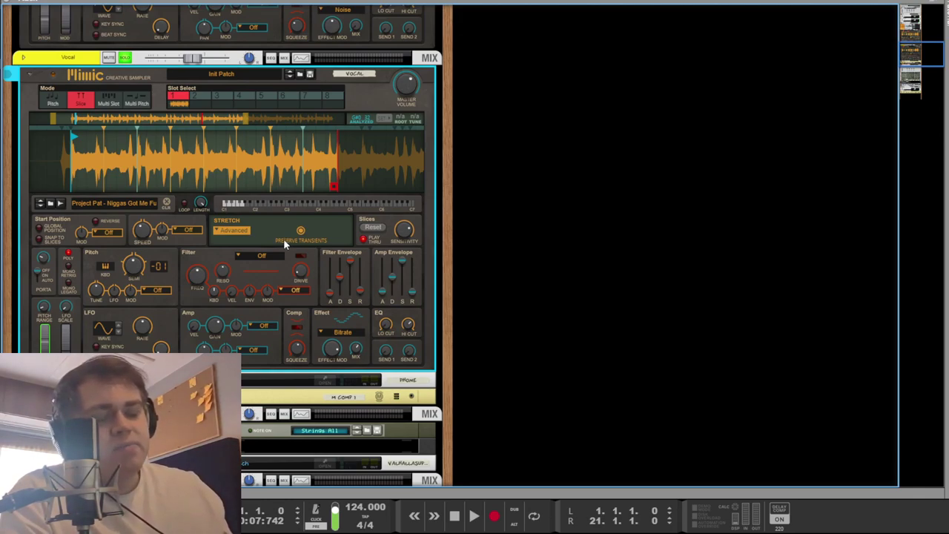
click(613, 250)
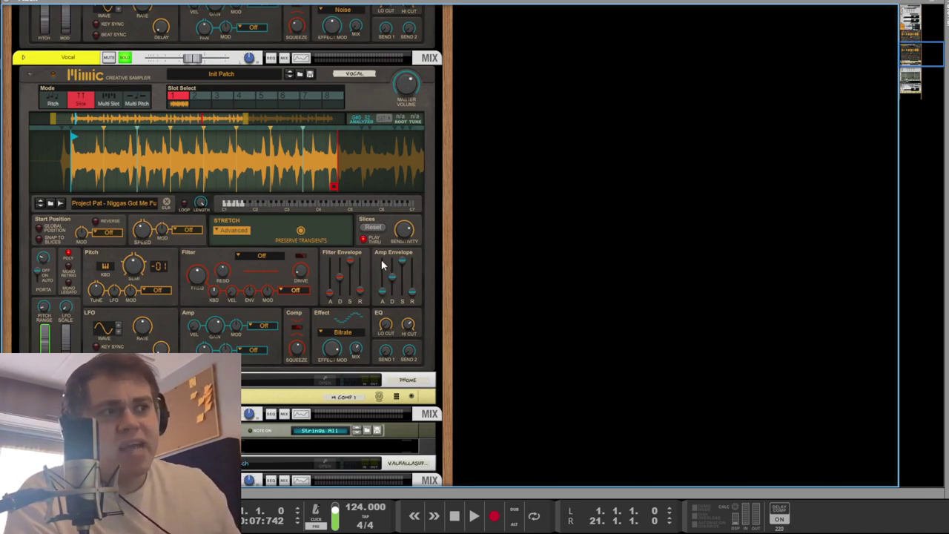
- Lower the vocal's stretch speed from 31.5% to about 10% while it plays
key(space)
click(150, 236)
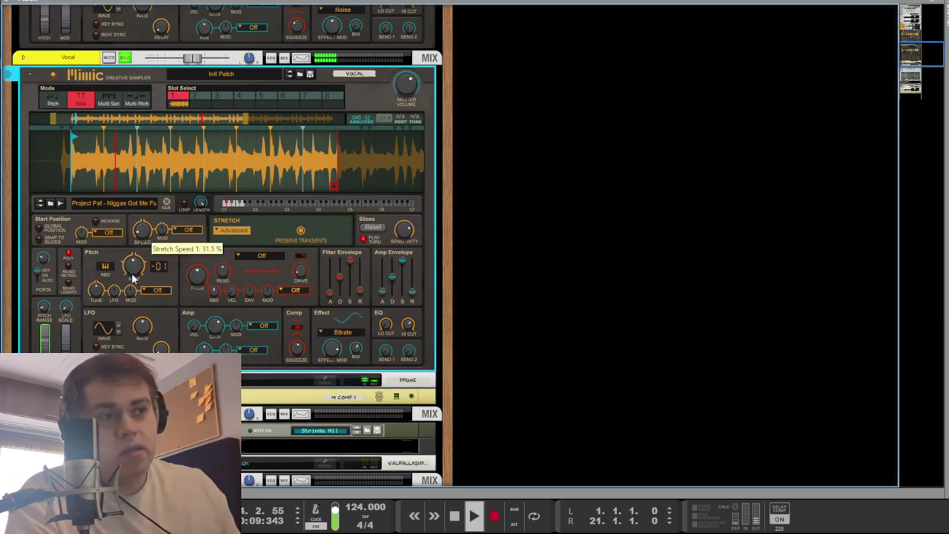
drag(132, 275, 128, 279)
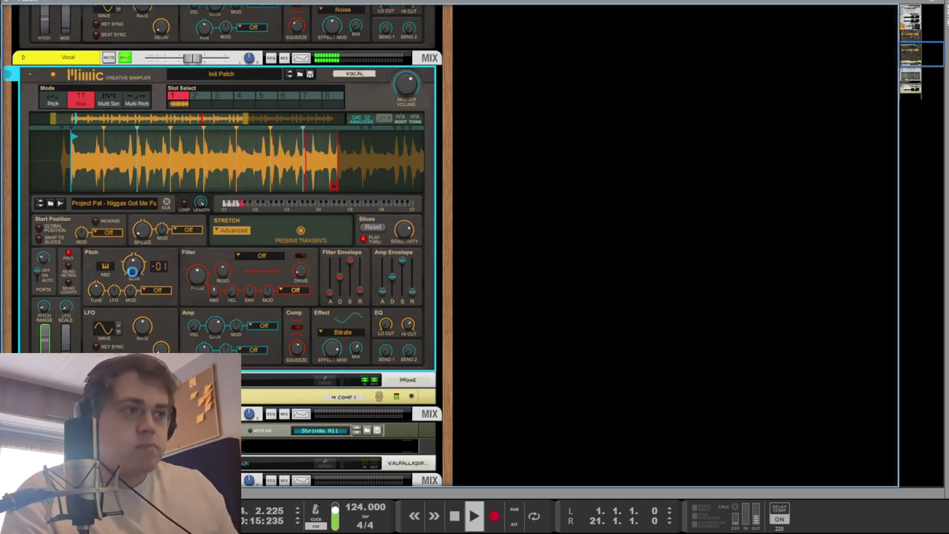
click(563, 255)
key(space)
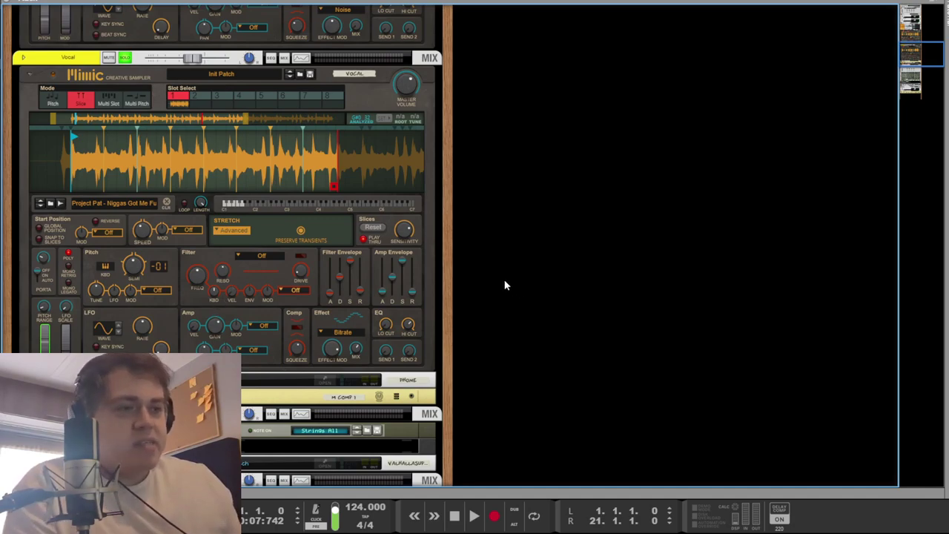
scroll(170, 268, down, 3)
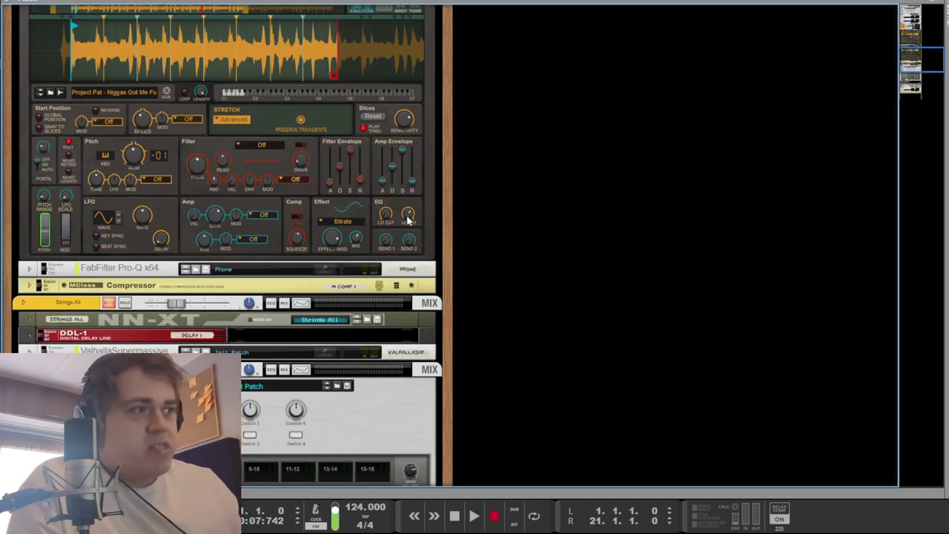
key(space)
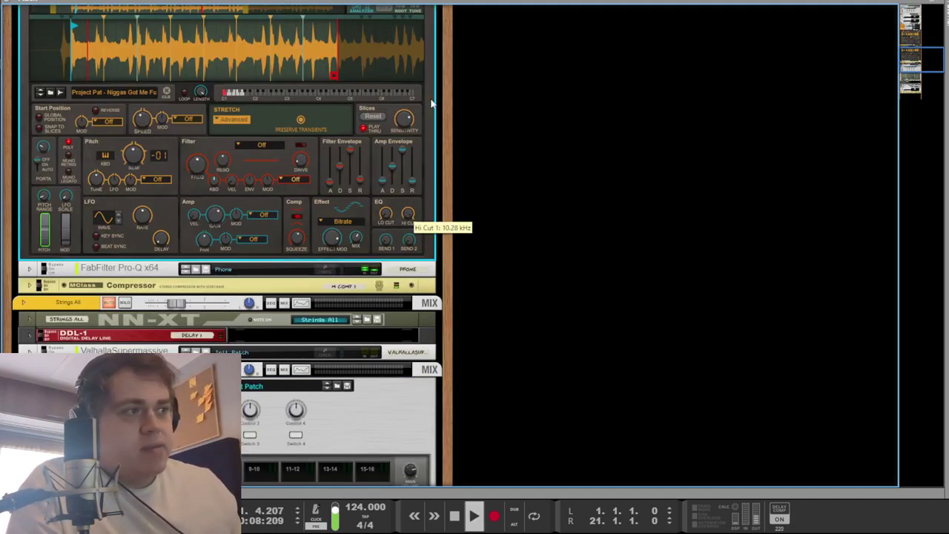
click(325, 270)
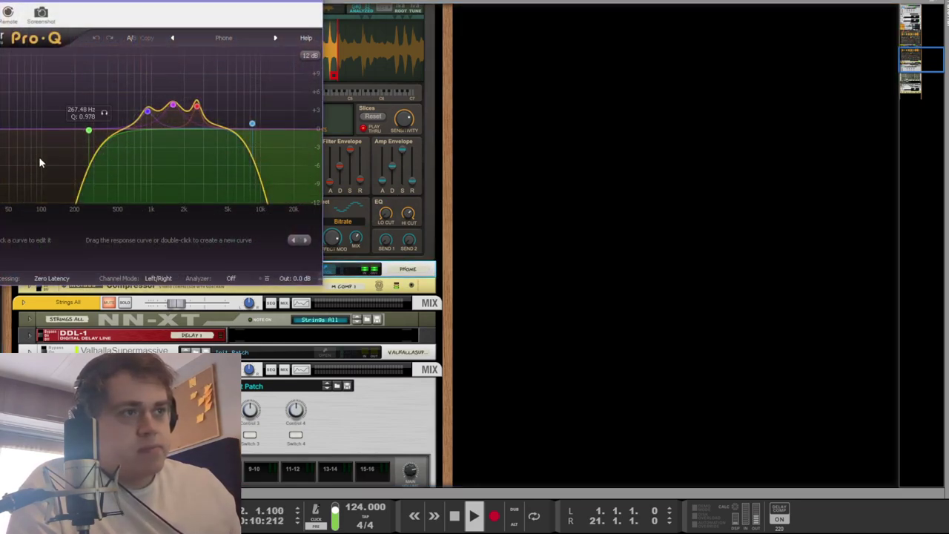
click(215, 240)
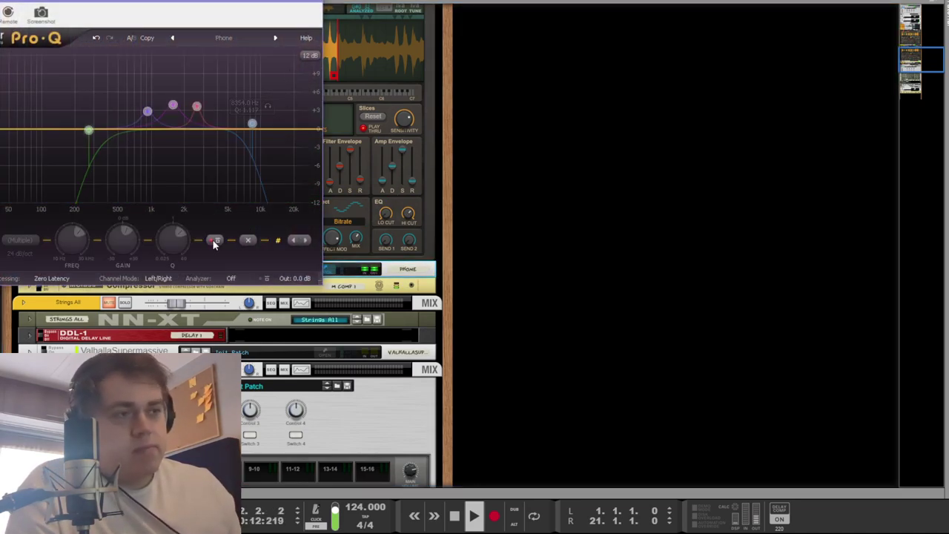
click(215, 240)
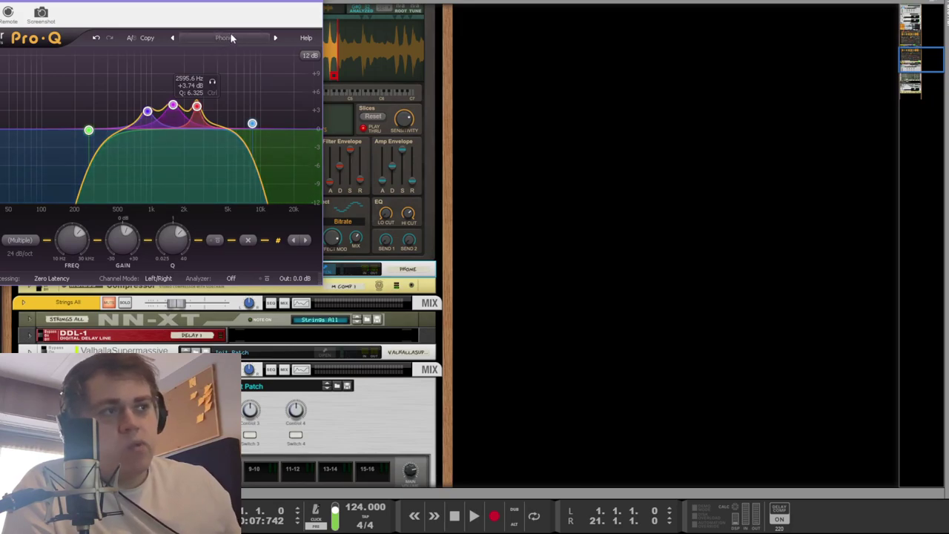
drag(96, 2, 180, 49)
click(42, 45)
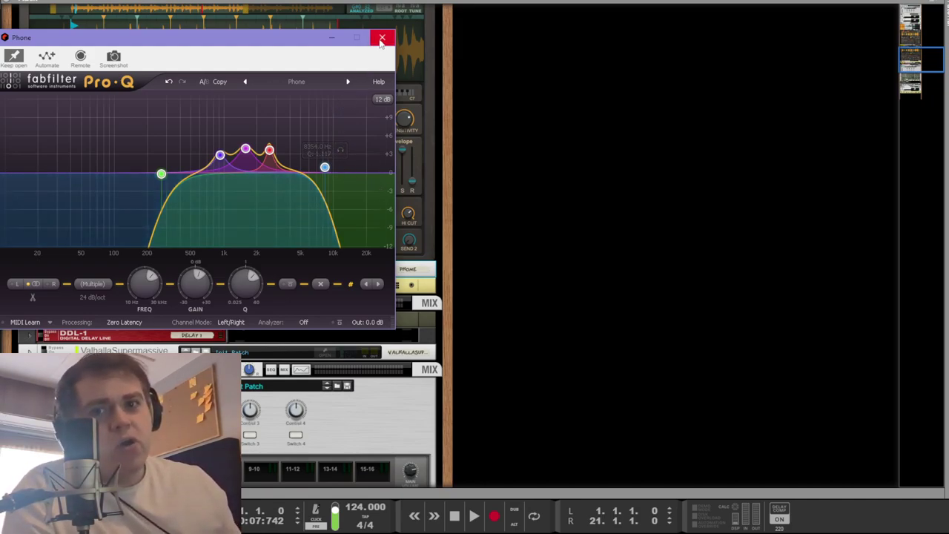
click(309, 122)
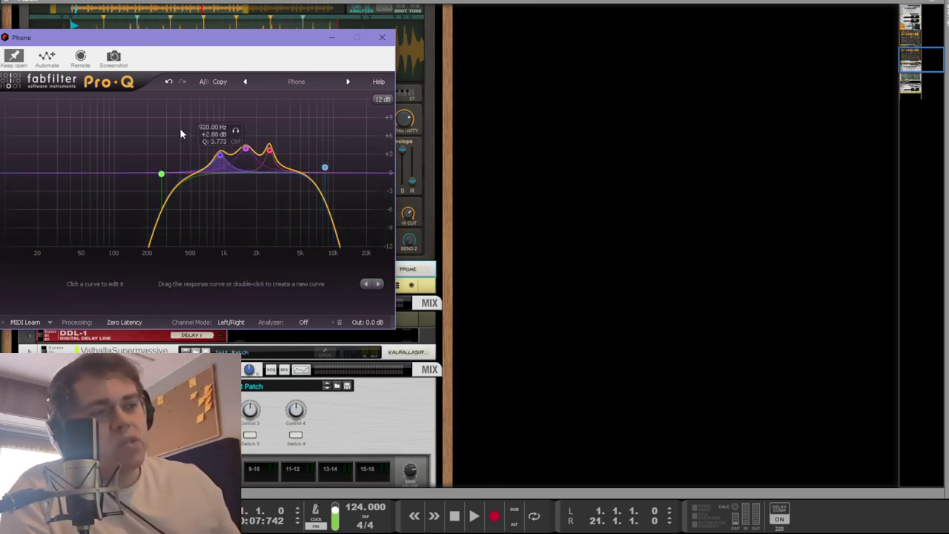
click(269, 150)
click(283, 128)
key(space)
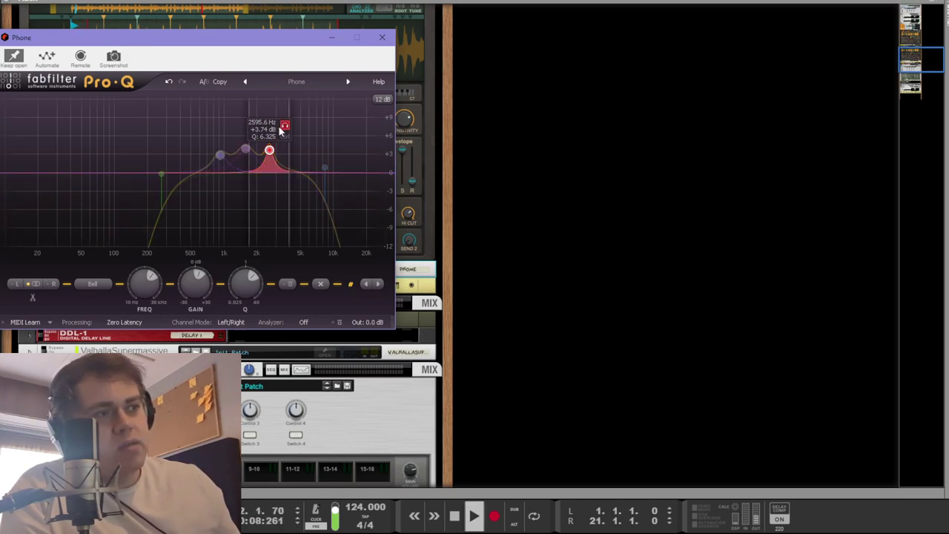
click(245, 149)
click(262, 124)
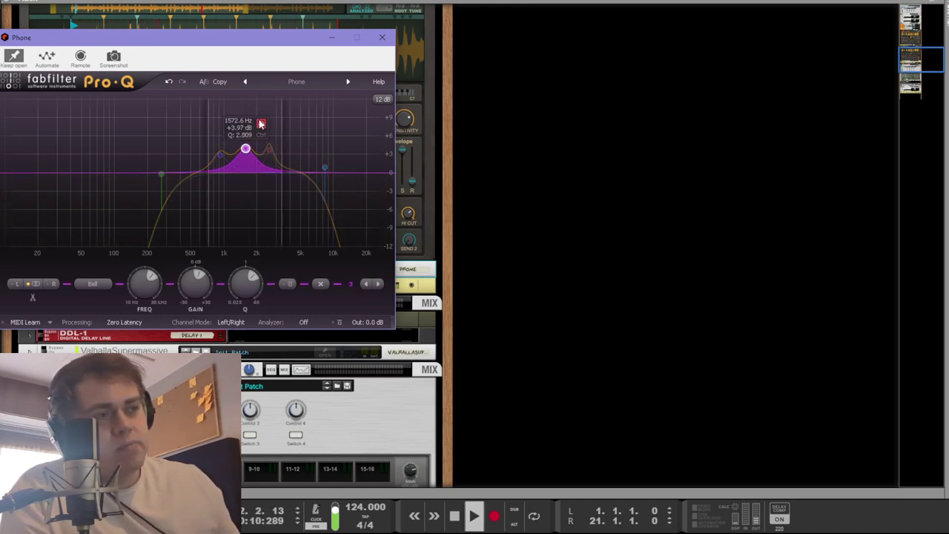
click(261, 124)
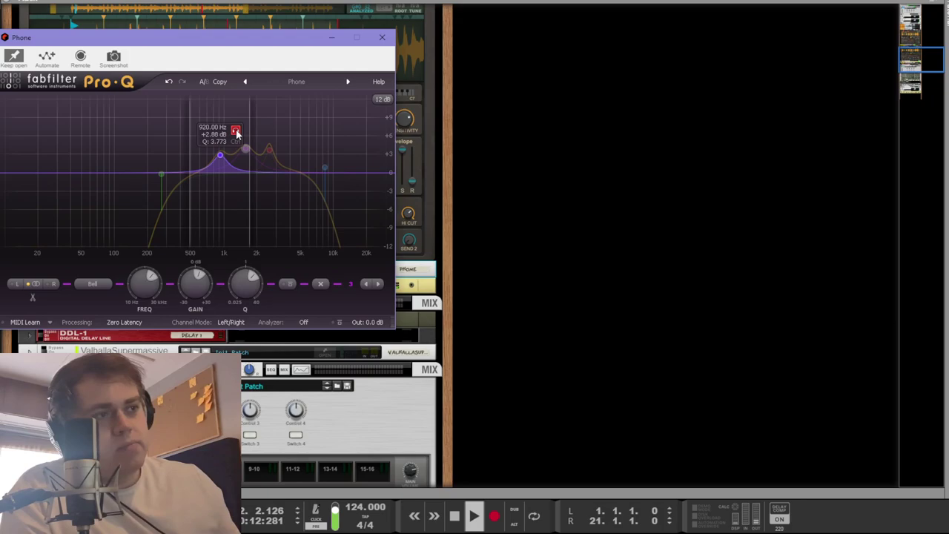
key(space)
click(646, 226)
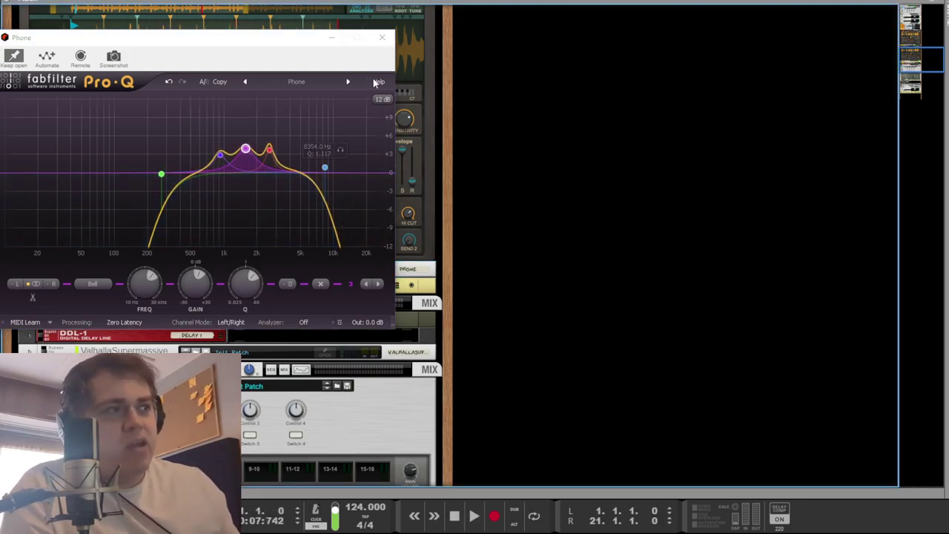
click(381, 39)
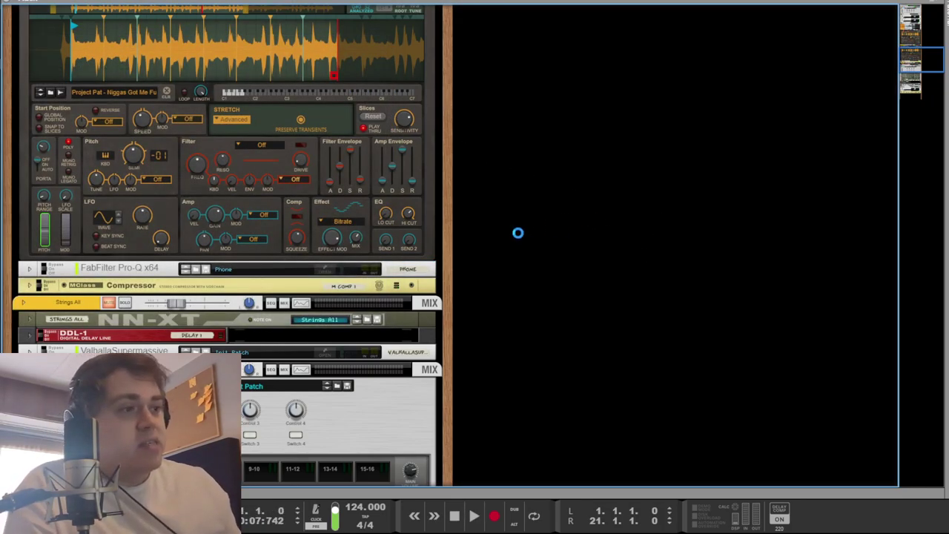
- Inspect the MClass Compressor's full panel and rear cabling, then fold it back to a strip
click(31, 285)
key(space)
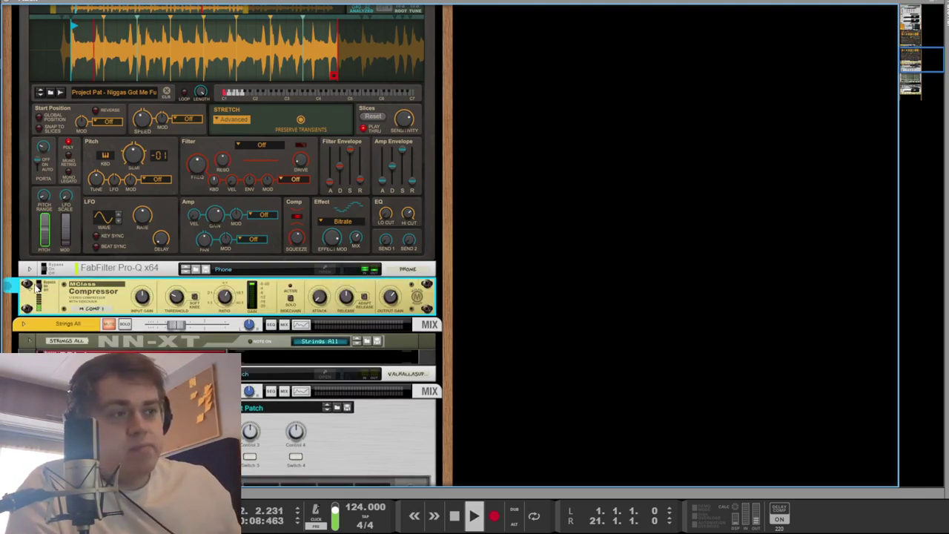
key(Tab)
key(Tab)
click(545, 330)
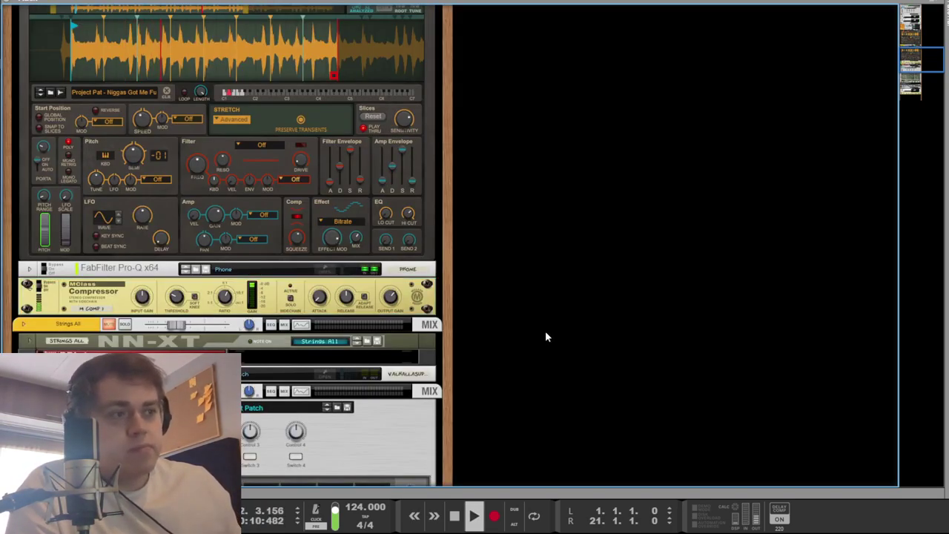
key(space)
key(Tab)
key(Tab)
click(30, 286)
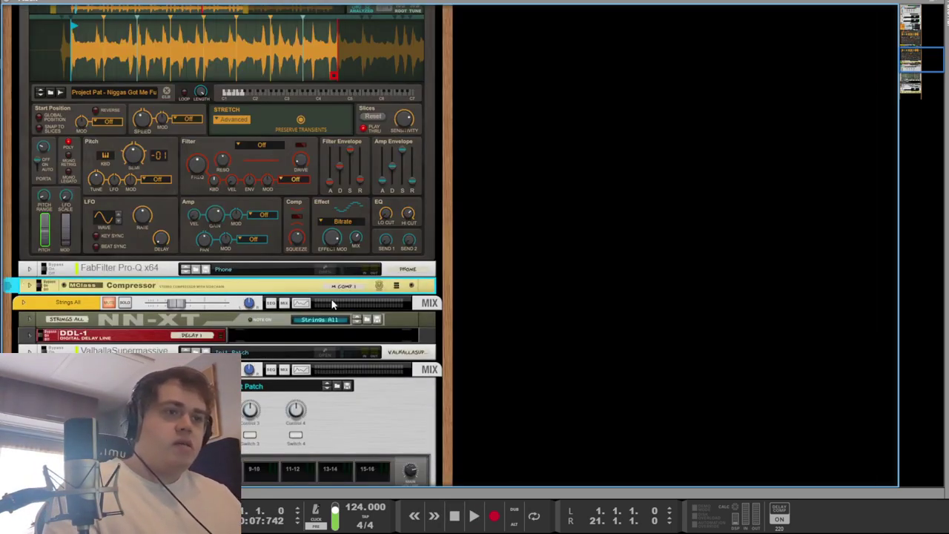
- Set the loop from bar 9 to bar 13 and play from bar 9
key(F5)
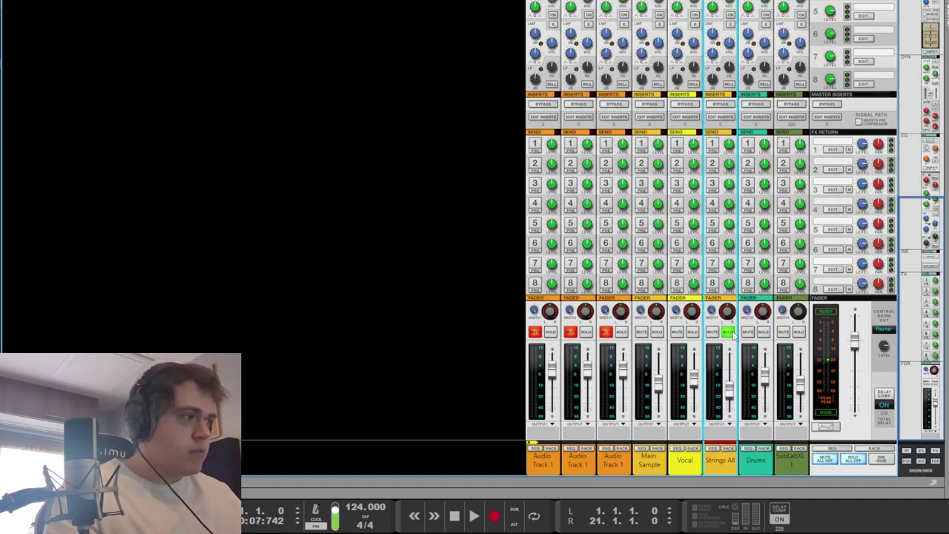
key(F7)
click(350, 50)
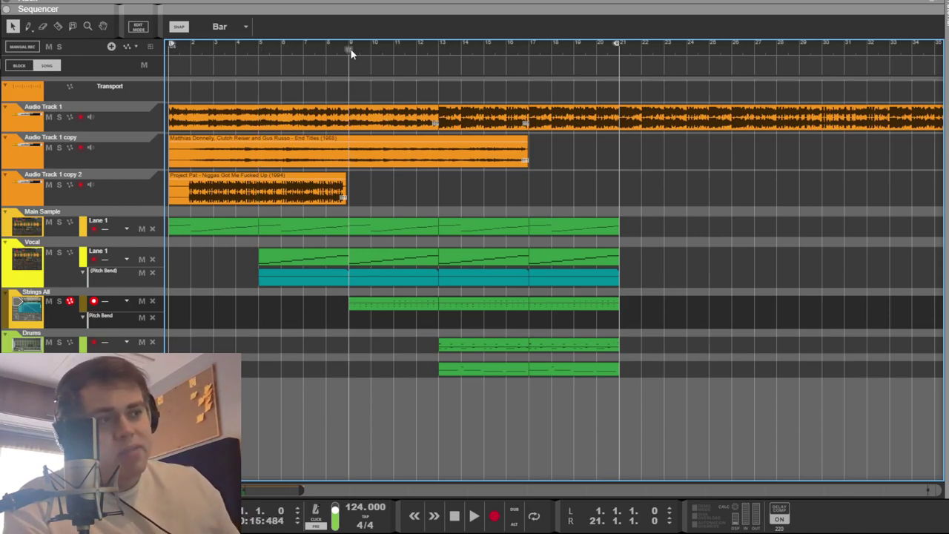
ctrl+click(352, 52)
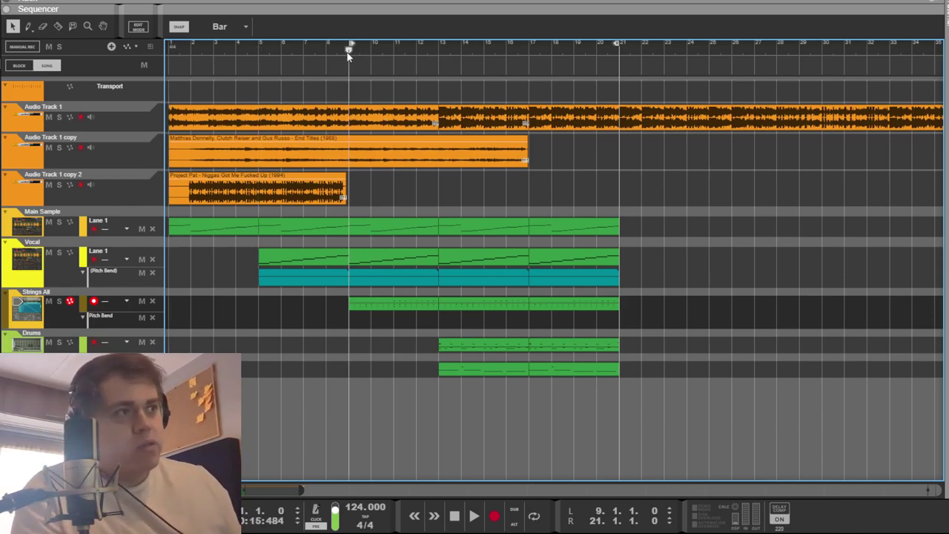
alt+click(445, 49)
key(space)
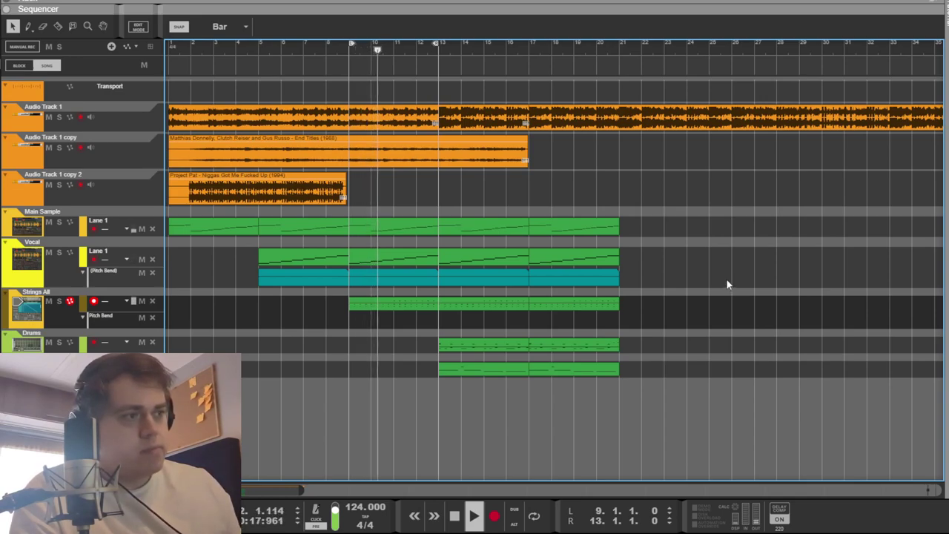
- Unfold the Strings All NN-XT and play the song with the DDL-1 and Valhalla below it in view
key(F6)
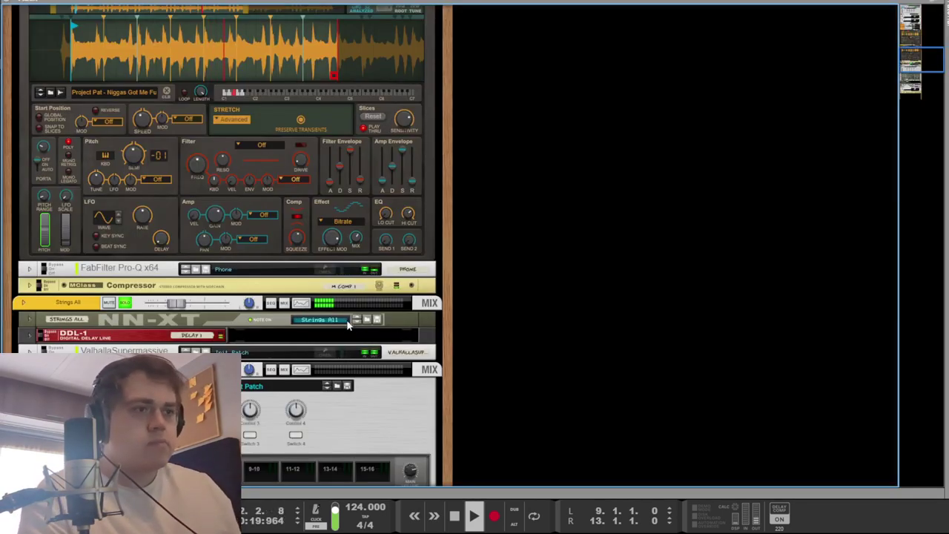
click(28, 320)
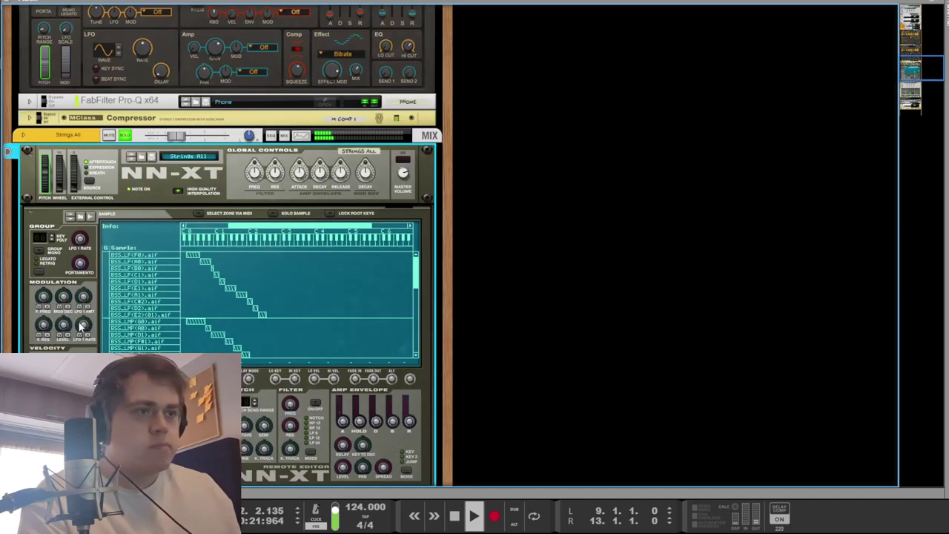
key(space)
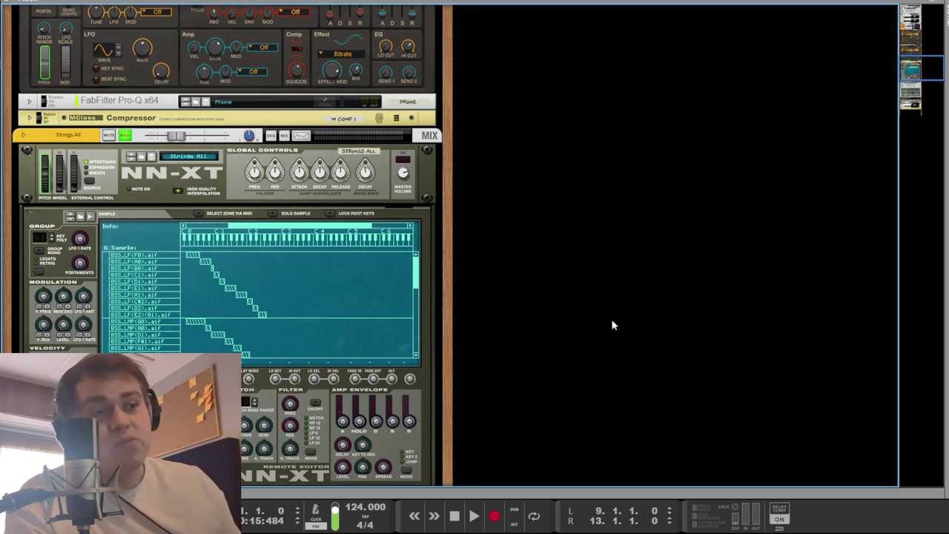
scroll(169, 276, down, 3)
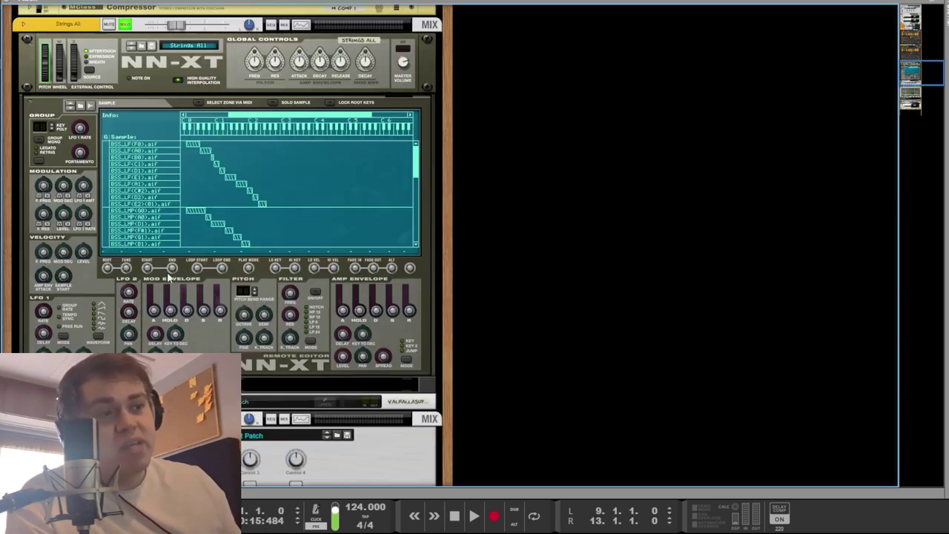
scroll(284, 291, up, 3)
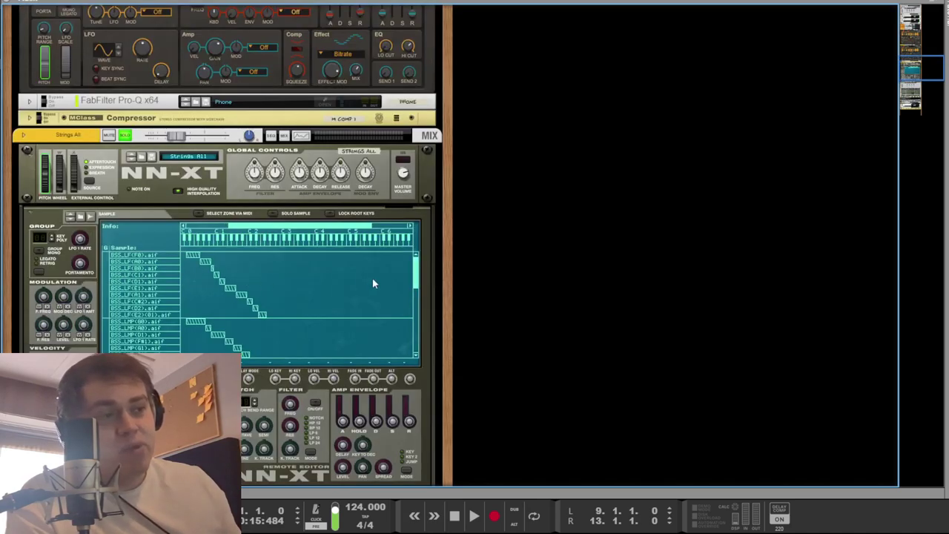
click(296, 324)
key(space)
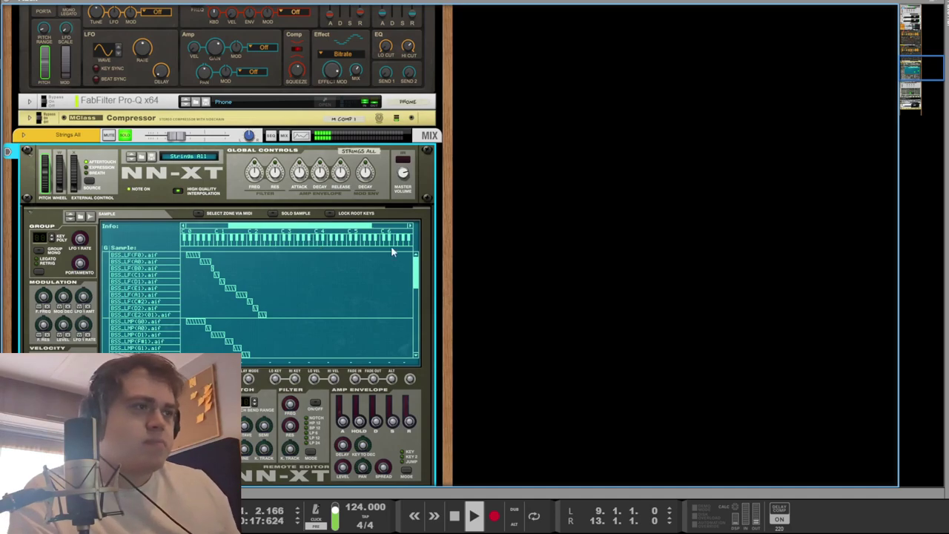
scroll(186, 243, down, 6)
- Unfold DDL-1 and Valhalla Supermassive, switch DDL-1 off to compare, then stop and show the mixer
click(29, 275)
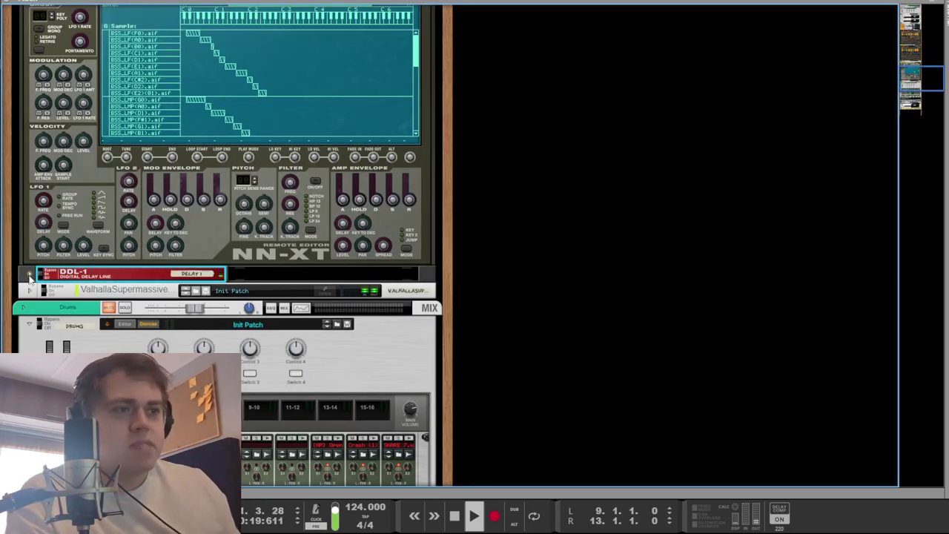
click(30, 313)
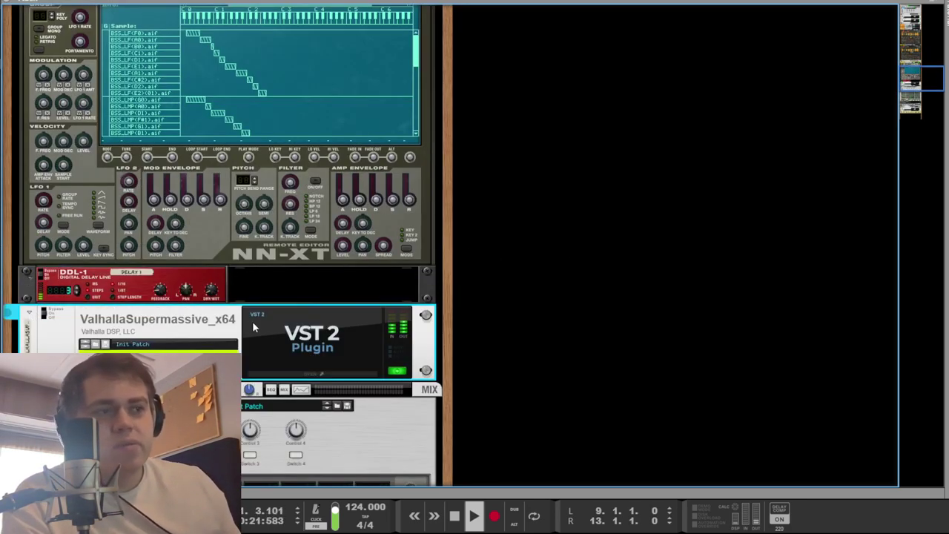
click(48, 278)
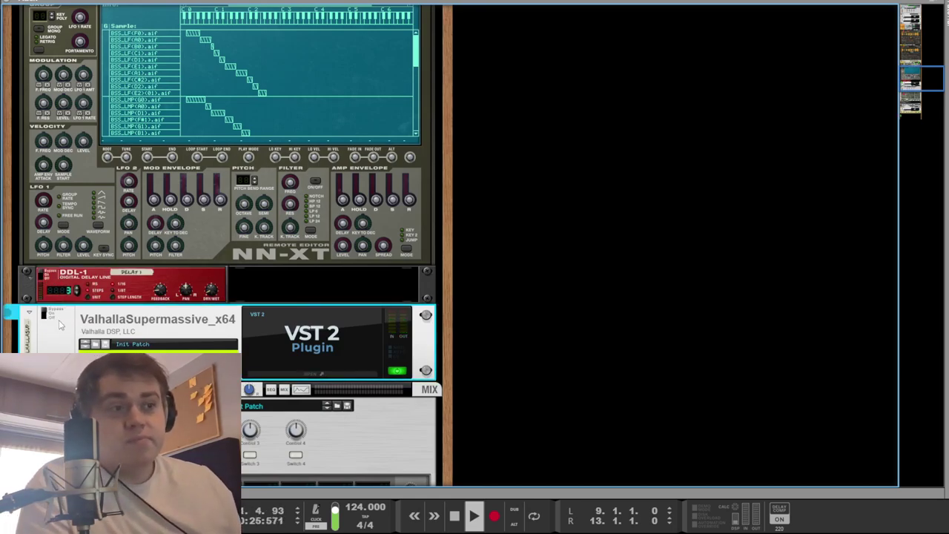
click(275, 275)
key(space)
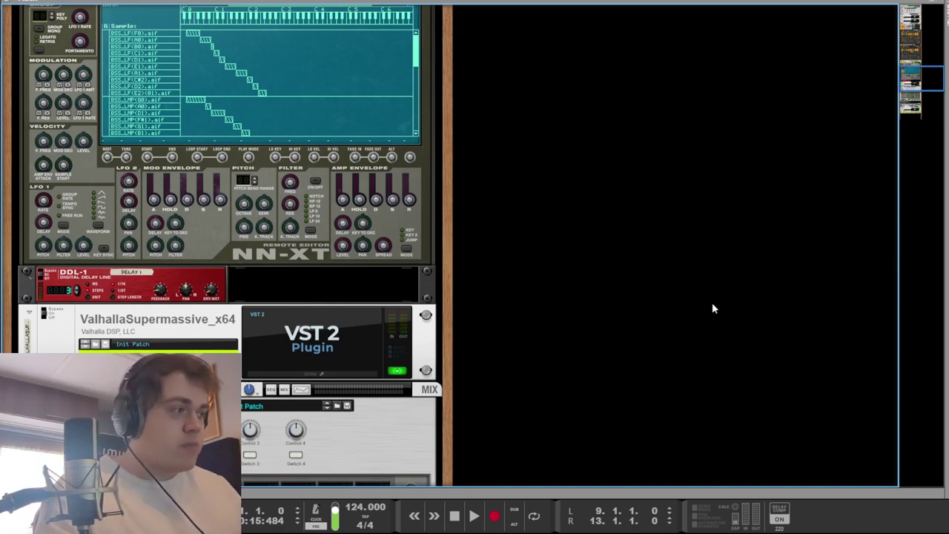
key(F5)
- Select the Drums channel and start playback from bar 13
click(768, 336)
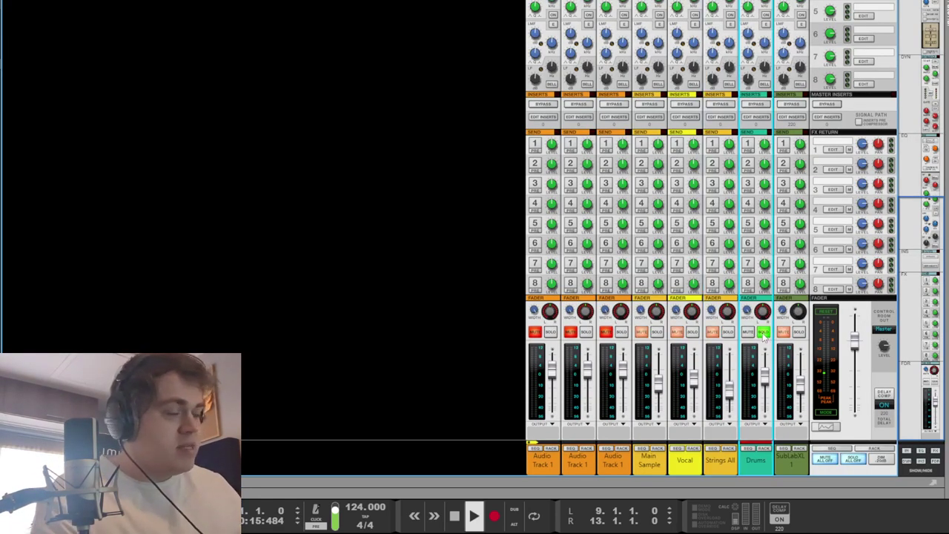
key(F7)
click(438, 53)
key(space)
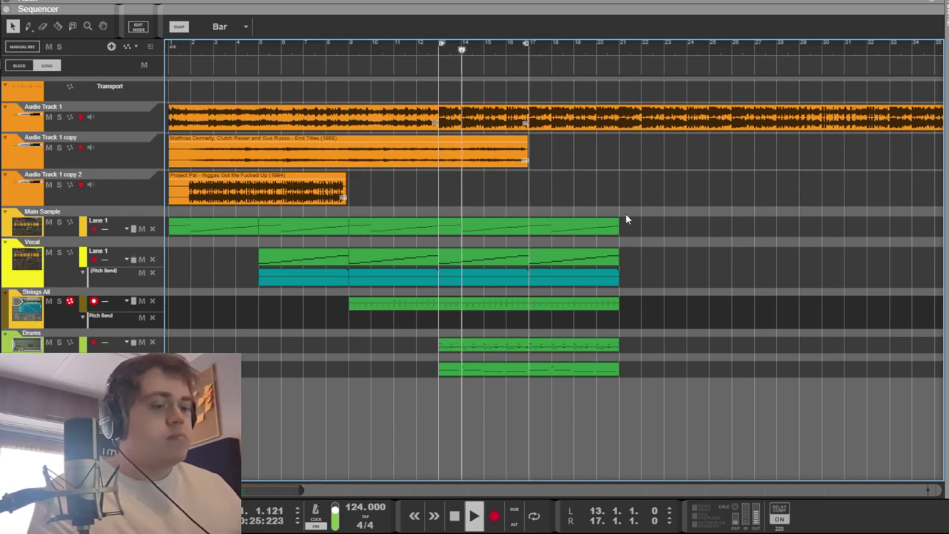
- Unfold the Saturation Knob and FreeClip devices in the Drums rack
key(F6)
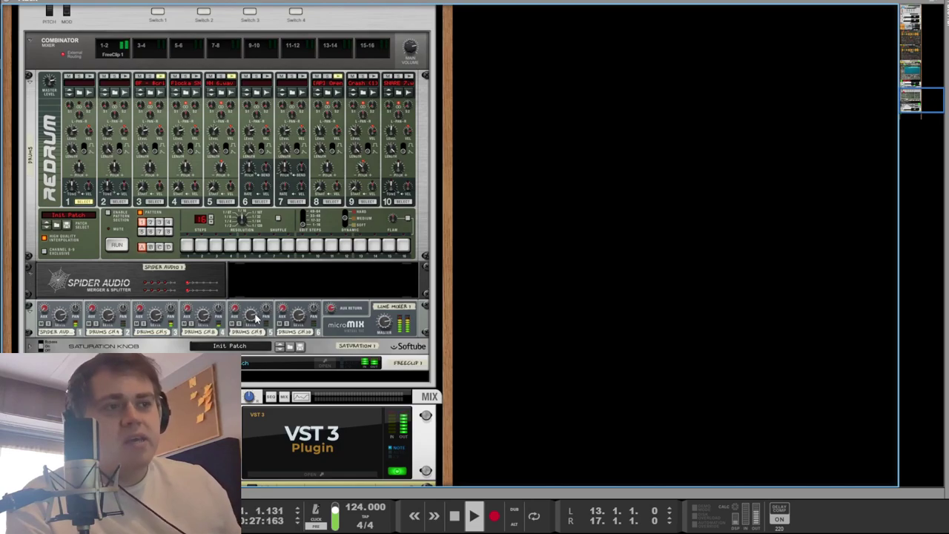
click(27, 348)
scroll(222, 259, down, 3)
click(29, 312)
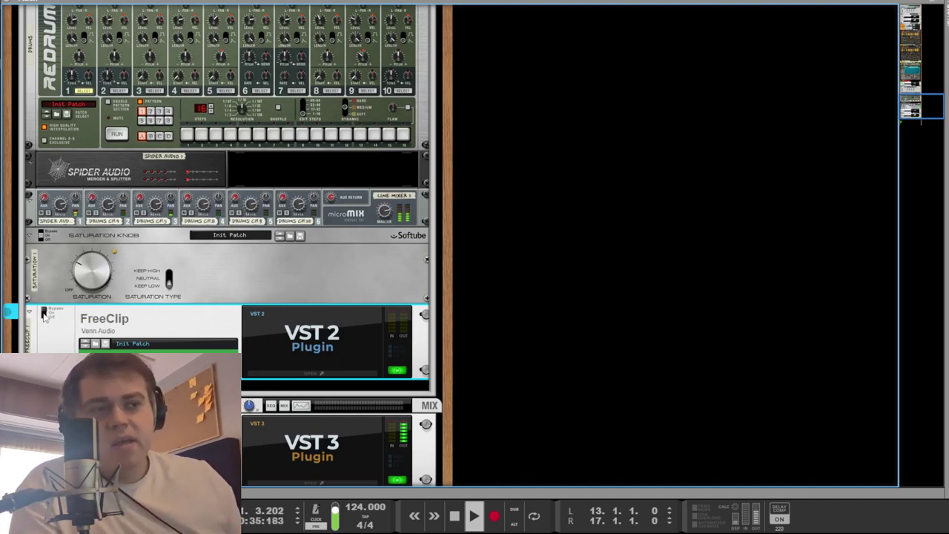
- Open the FreeClip plugin window and set the loop end to bar 21
double_click(341, 350)
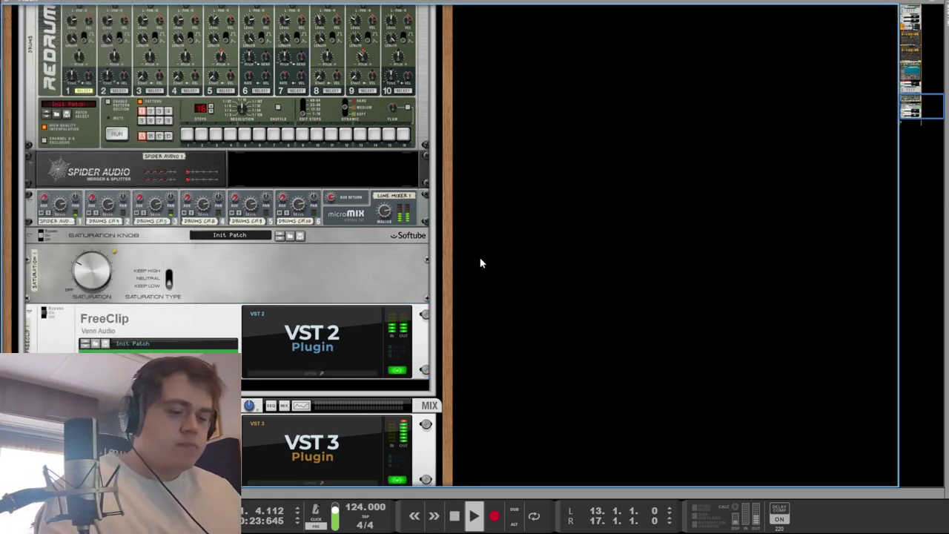
key(Tab)
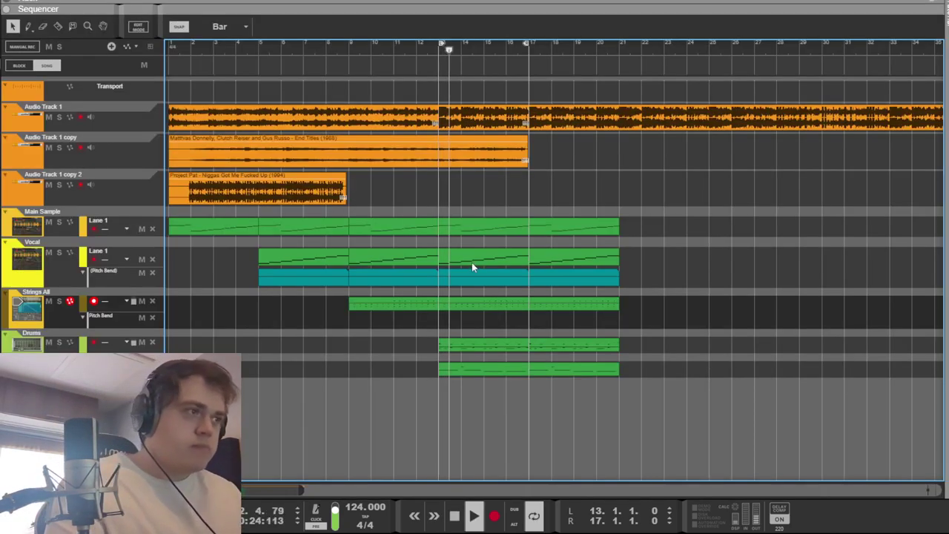
alt+click(619, 42)
- Audition the drums over bars 13–21 several times, ending on the mixer with playback running
key(F5)
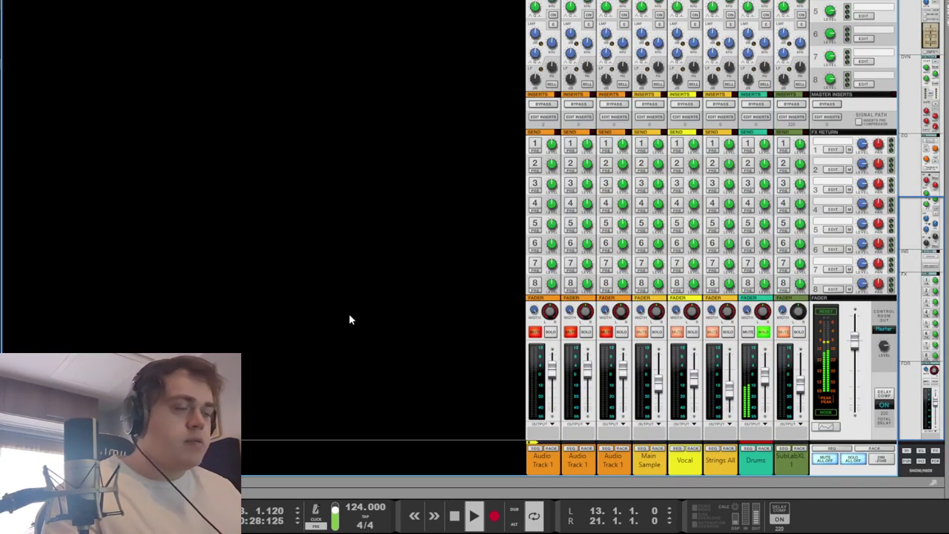
key(F6)
scroll(548, 300, up, 5)
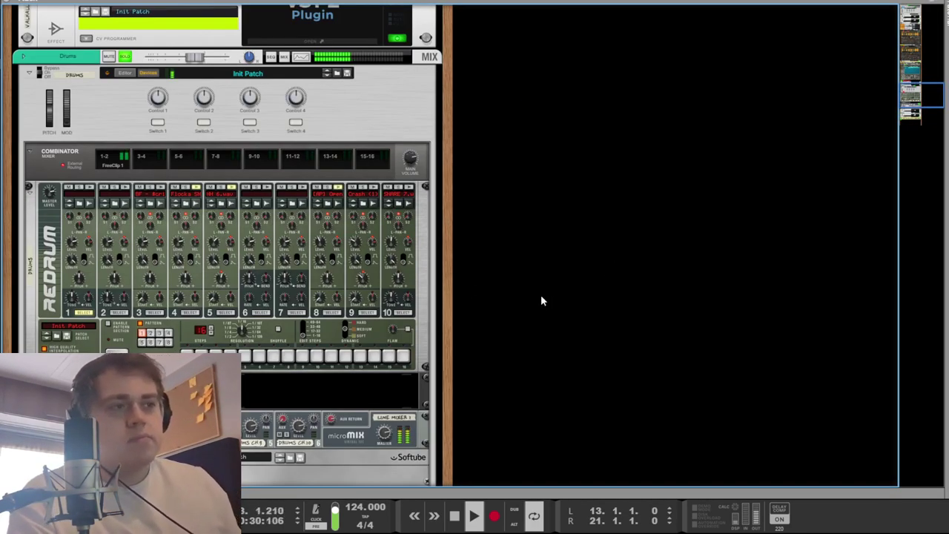
key(space)
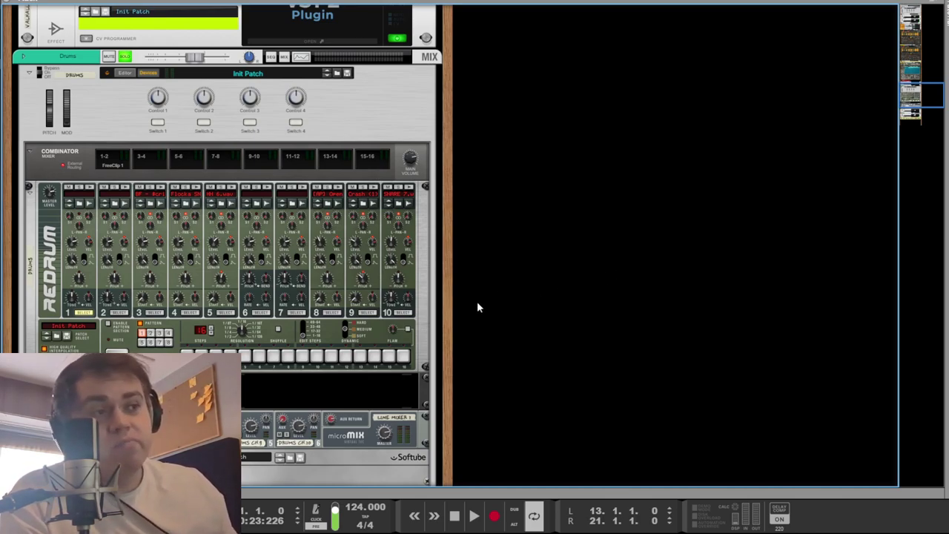
key(space)
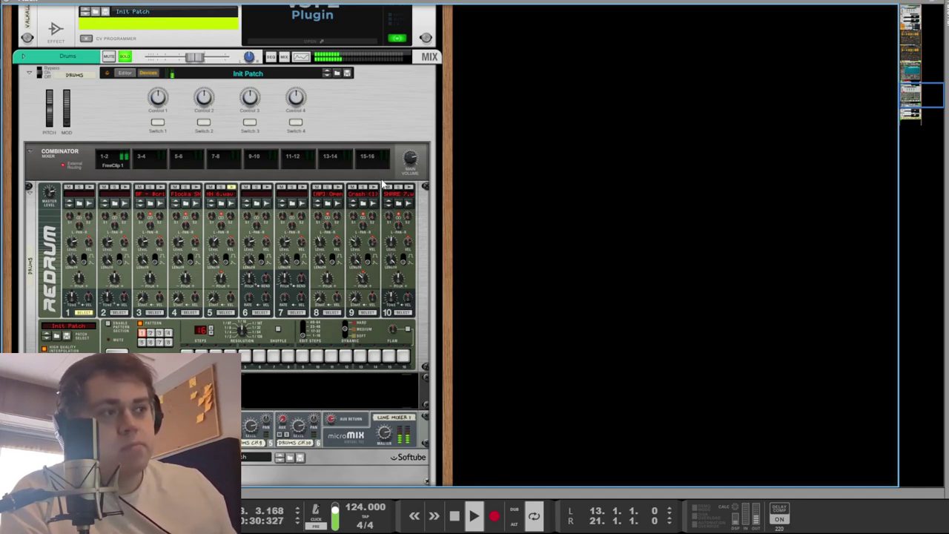
key(space)
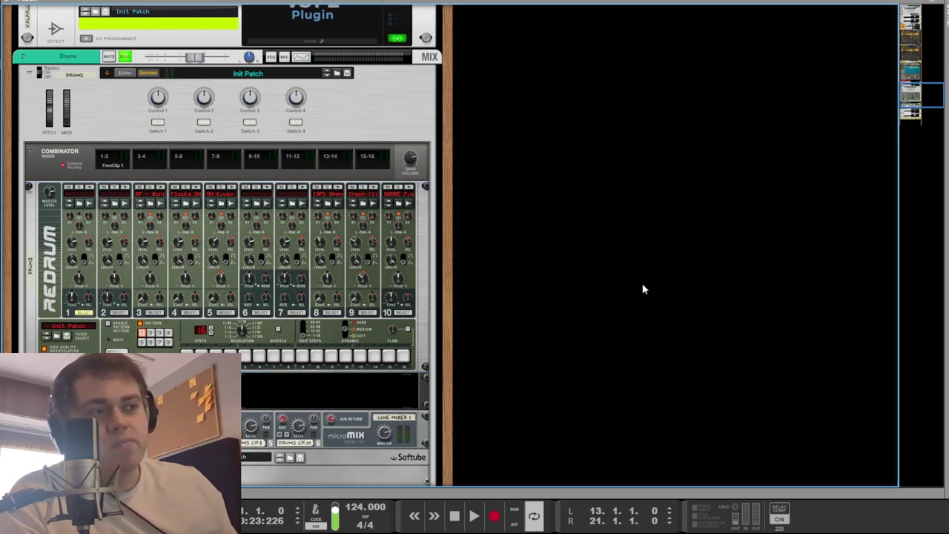
key(space)
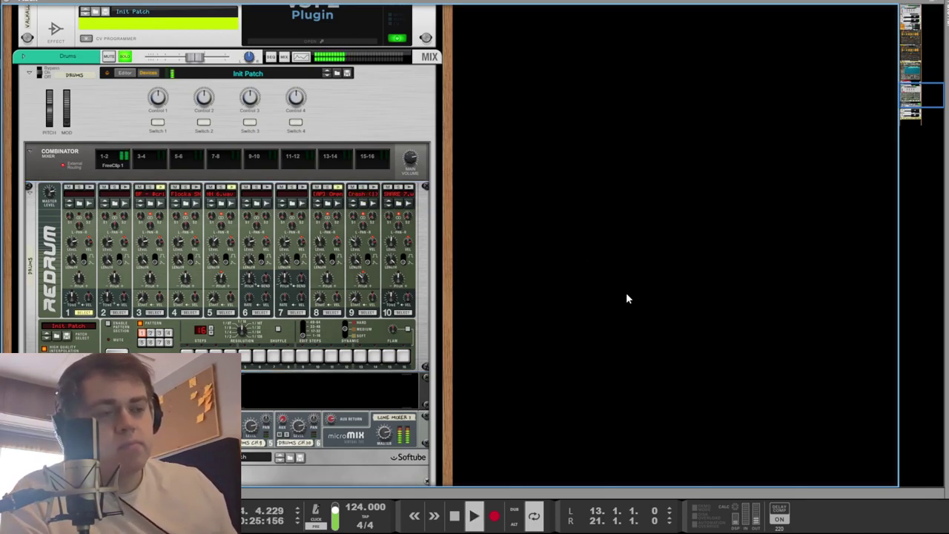
key(space)
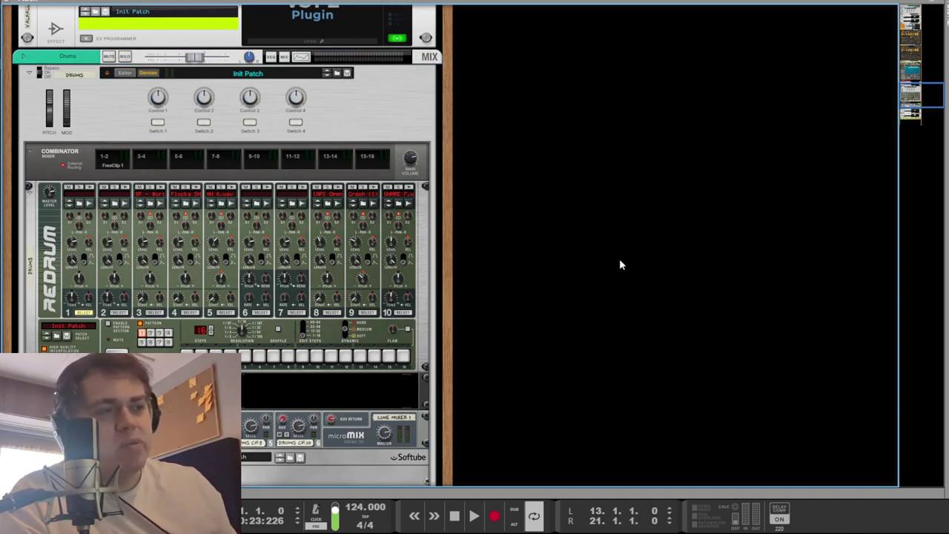
key(space)
key(F5)
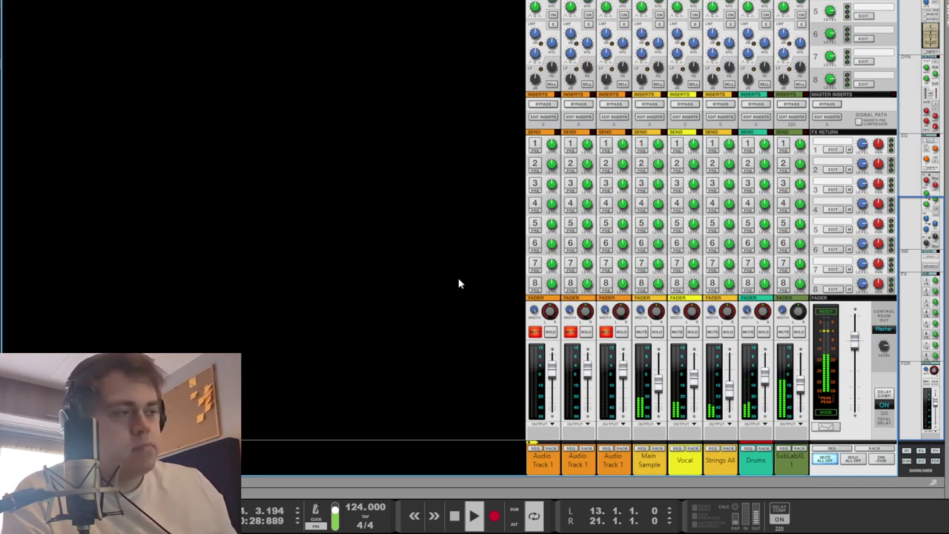
- Open the lower Drums clip in the note editor and play its drum notes
key(space)
key(F7)
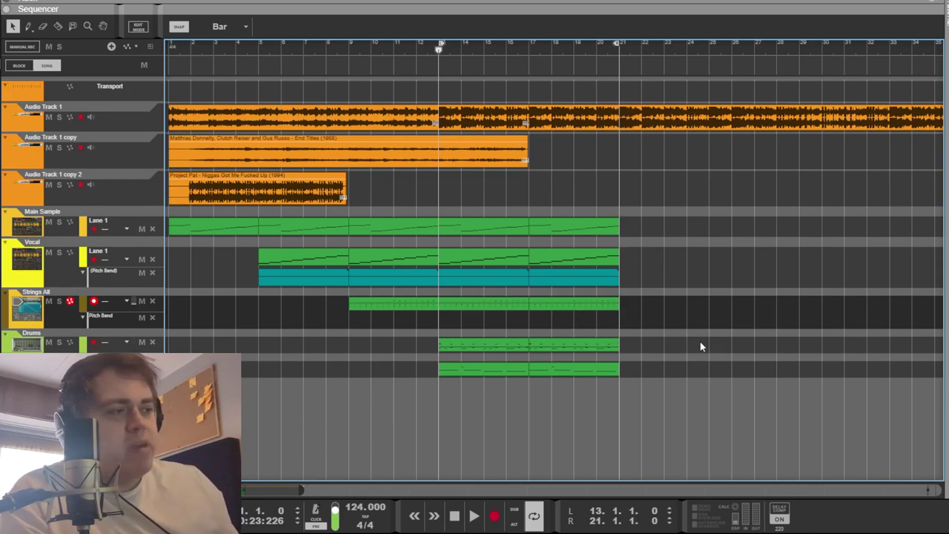
drag(646, 359, 490, 368)
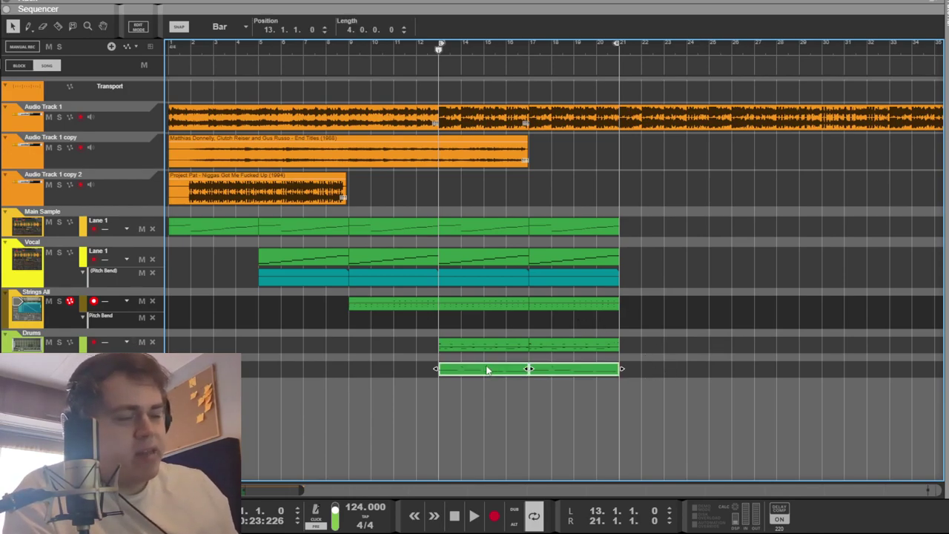
click(664, 354)
drag(649, 375, 458, 371)
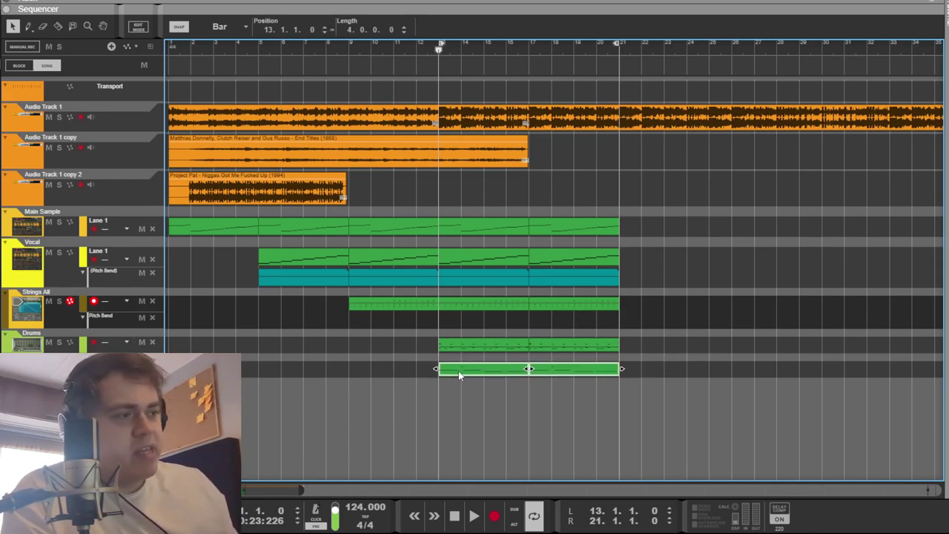
double_click(458, 371)
scroll(332, 380, right, 5)
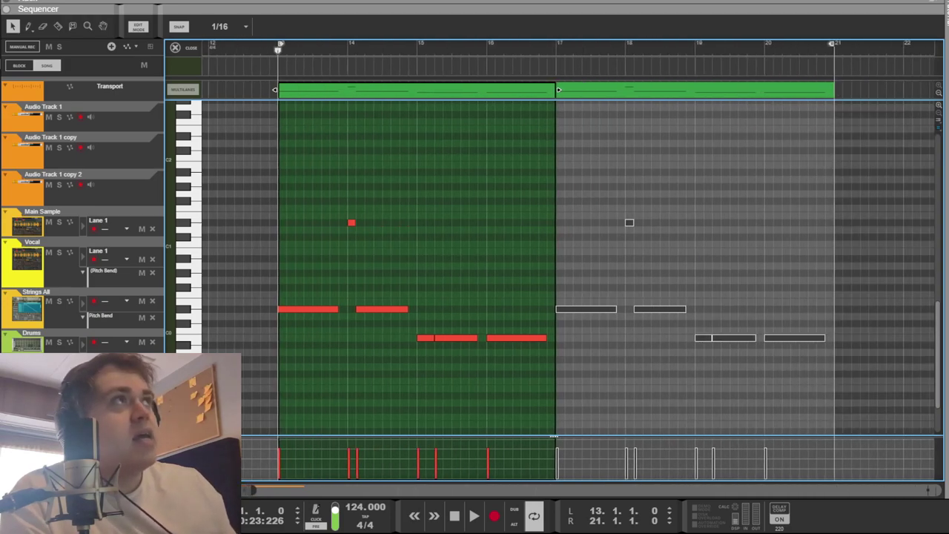
scroll(332, 381, left, 1)
scroll(332, 381, down, 3)
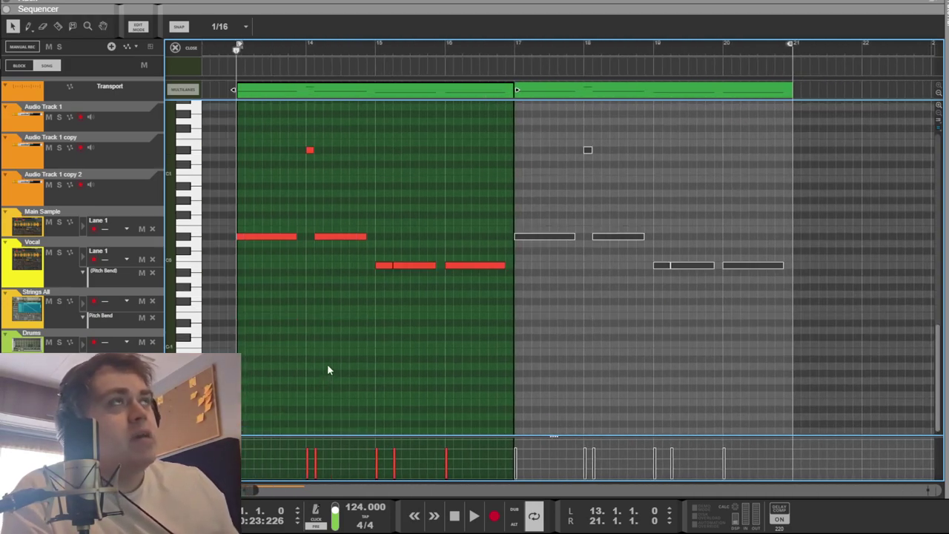
key(space)
- Hide the on-screen piano keys, then open and close the SubLabXL synth window in the rack
key(F4)
key(F5)
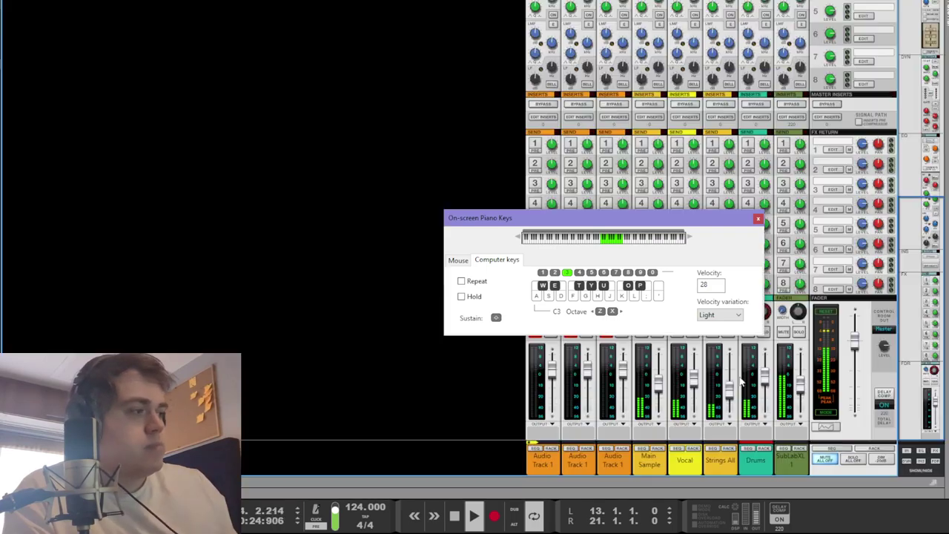
key(F4)
key(F6)
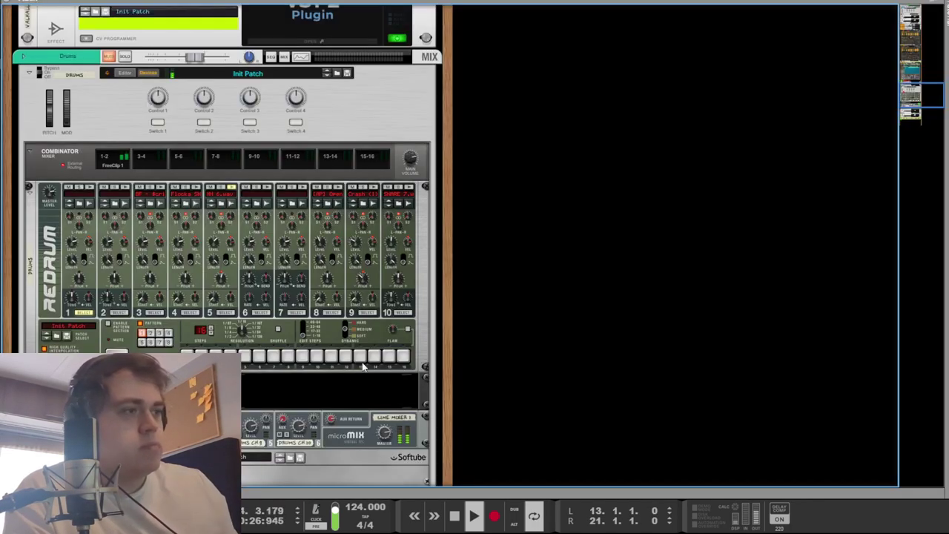
scroll(324, 357, down, 10)
click(295, 338)
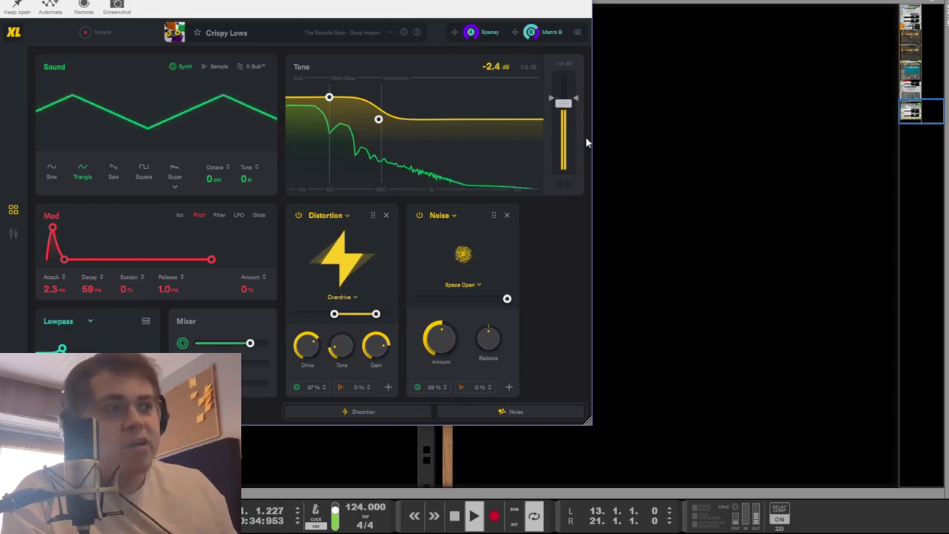
click(709, 242)
- Unsolo SubLabXL in the mixer and scroll the rack to the master section's Glue, OTT and Pro-L chain
key(F7)
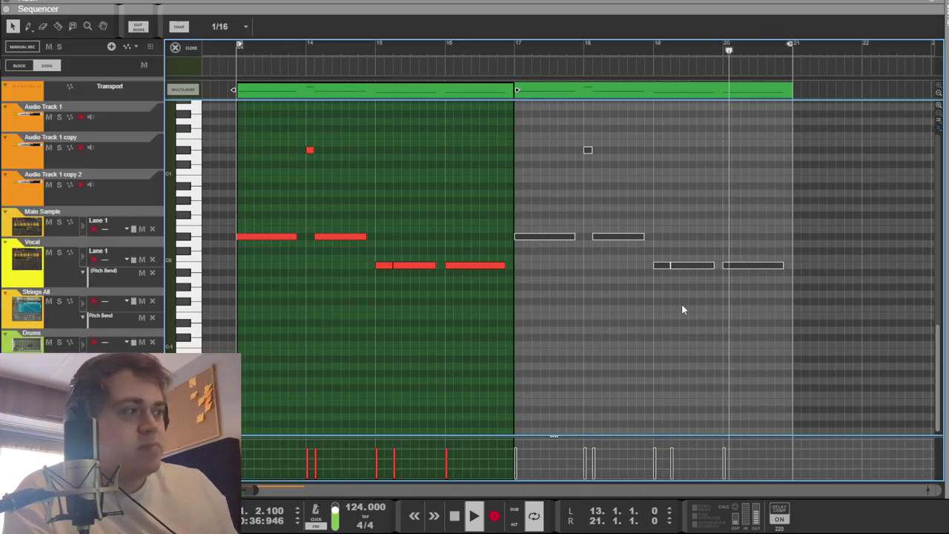
key(shift+Tab)
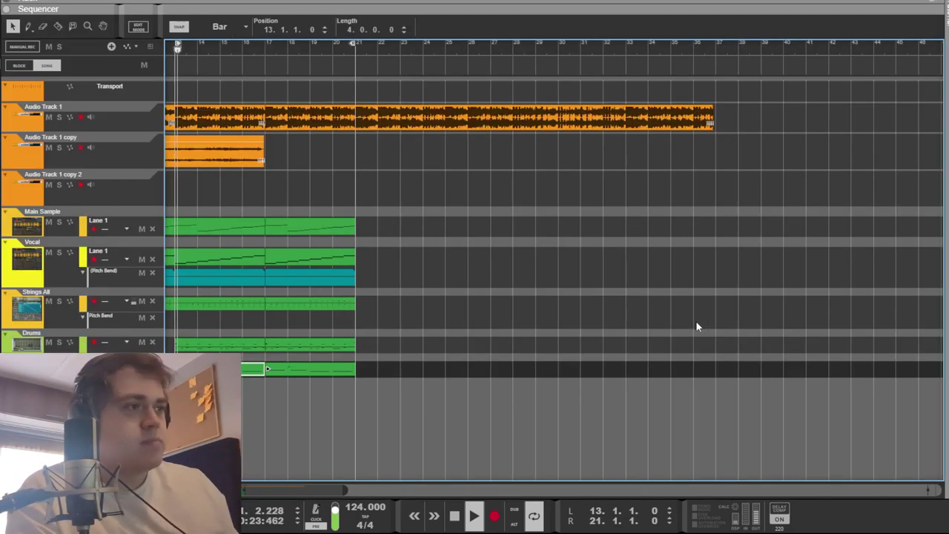
key(F5)
click(799, 334)
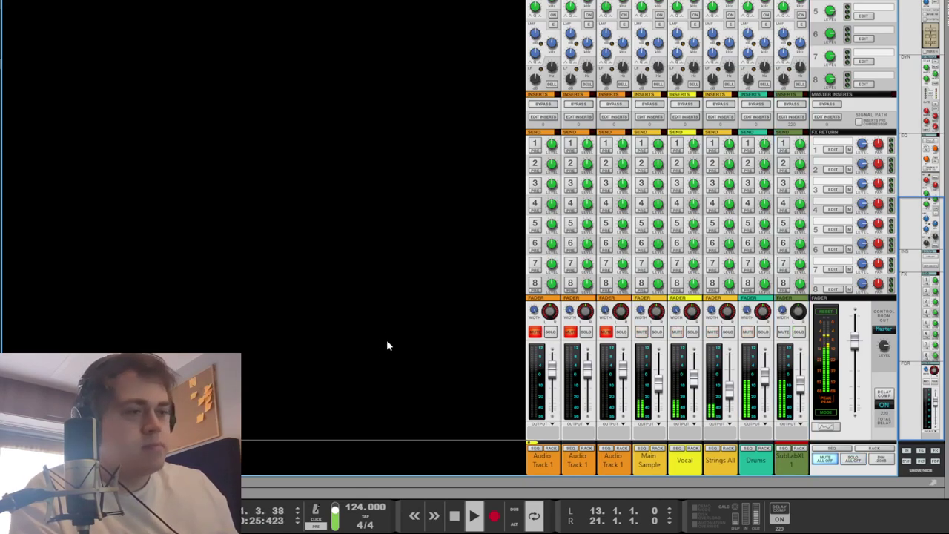
key(F7)
scroll(572, 343, up, 3)
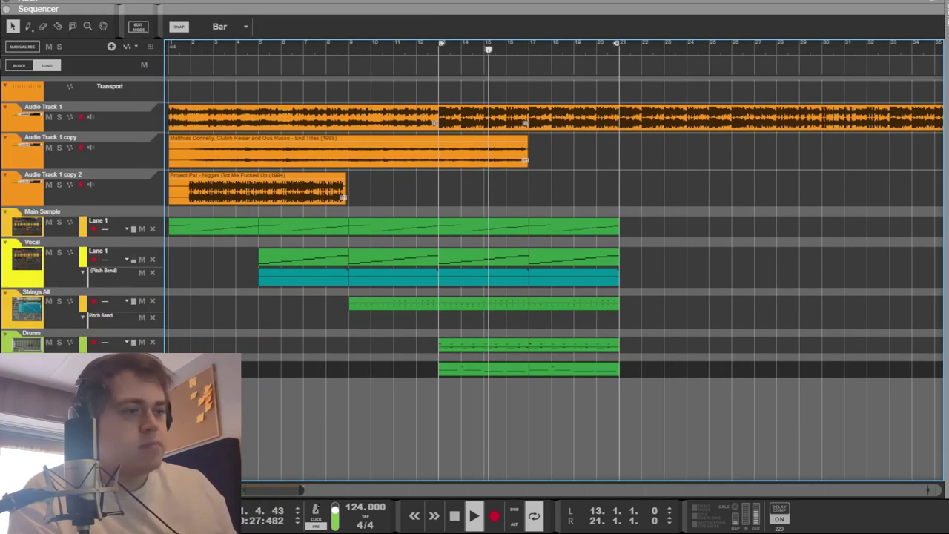
key(F6)
scroll(297, 255, up, 15)
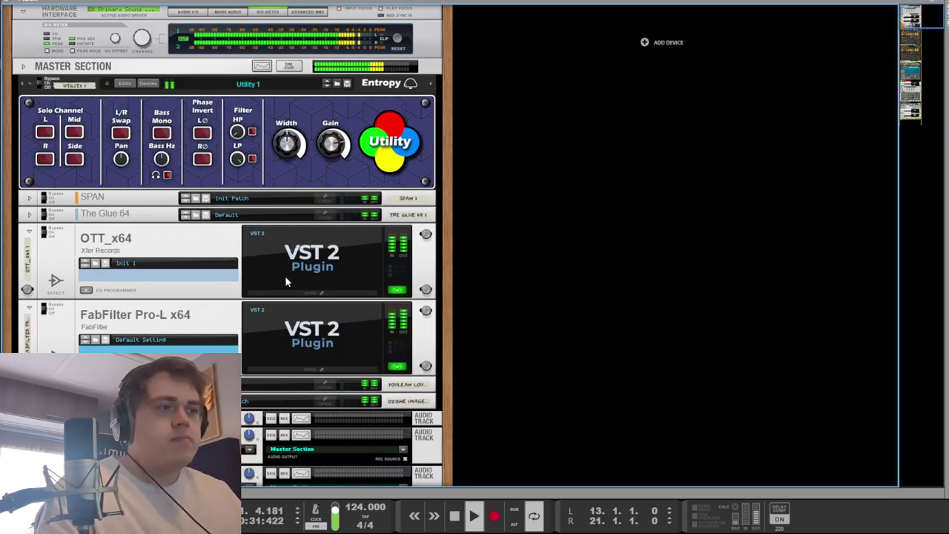
- Open The Glue 64 on the master bus, move its window aside, and set MIX to 100%
click(325, 215)
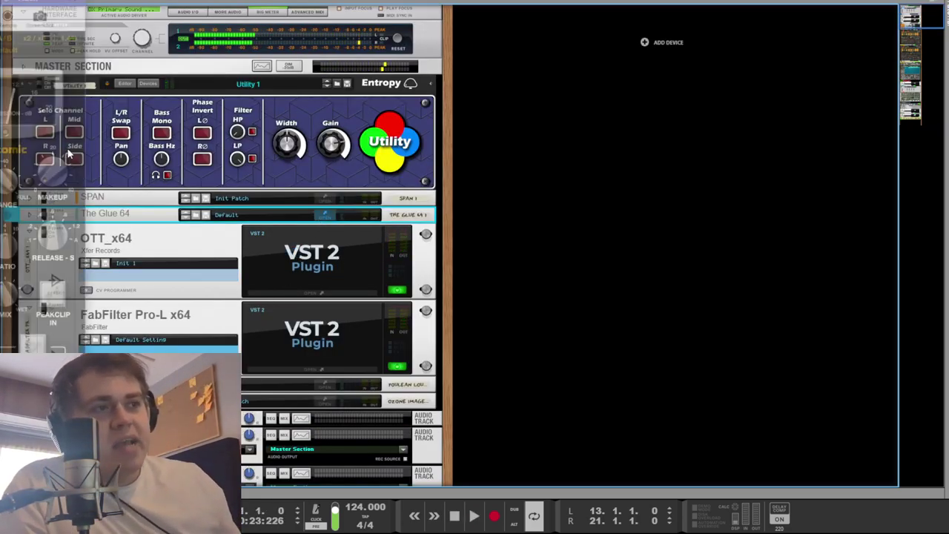
drag(70, 15, 303, 27)
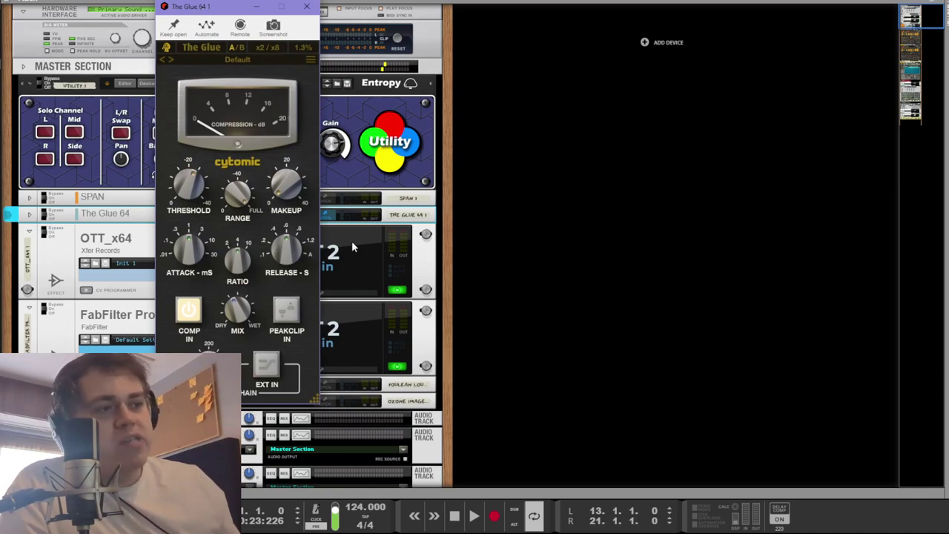
mouse_move(234, 334)
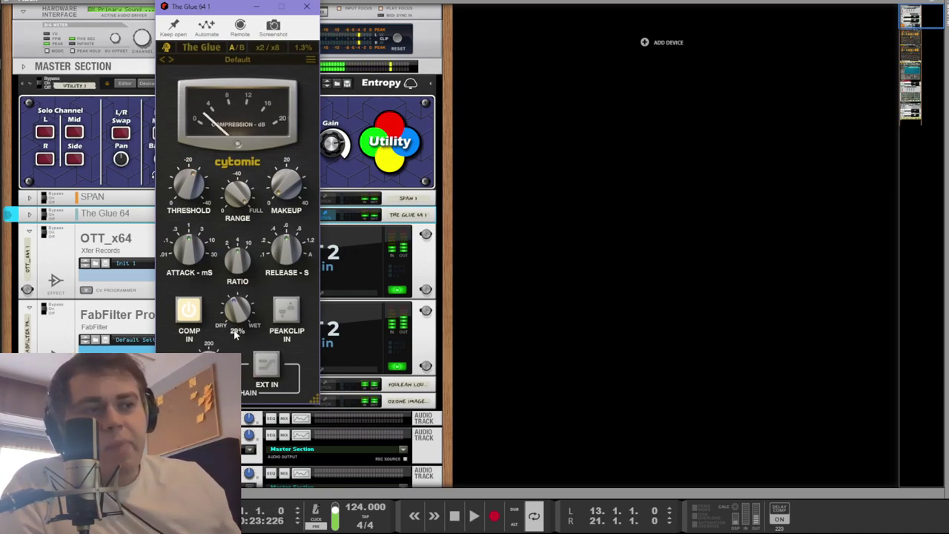
drag(235, 334, 249, 326)
- Audition the beat with fully wet compression, then lower The Glue's mix to 29%
mouse_move(274, 214)
key(space)
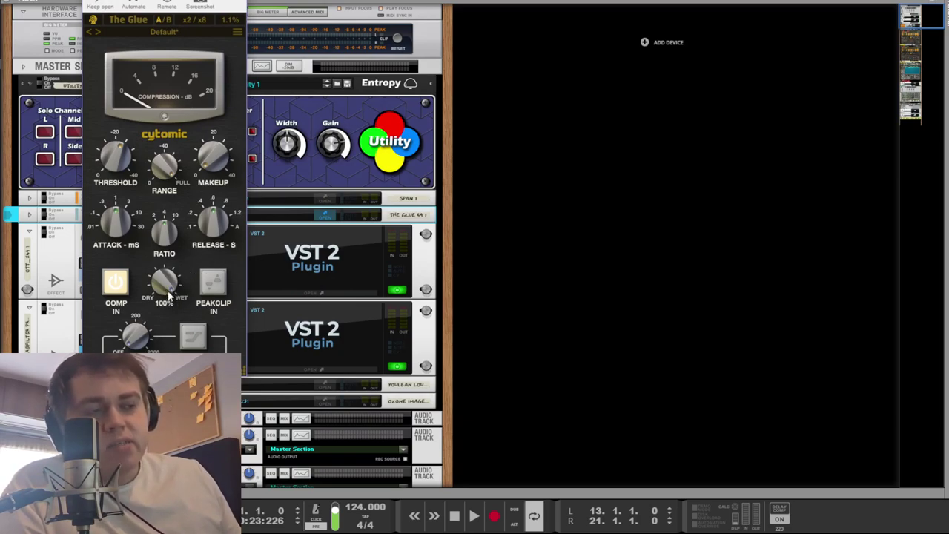
key(space)
key(space)
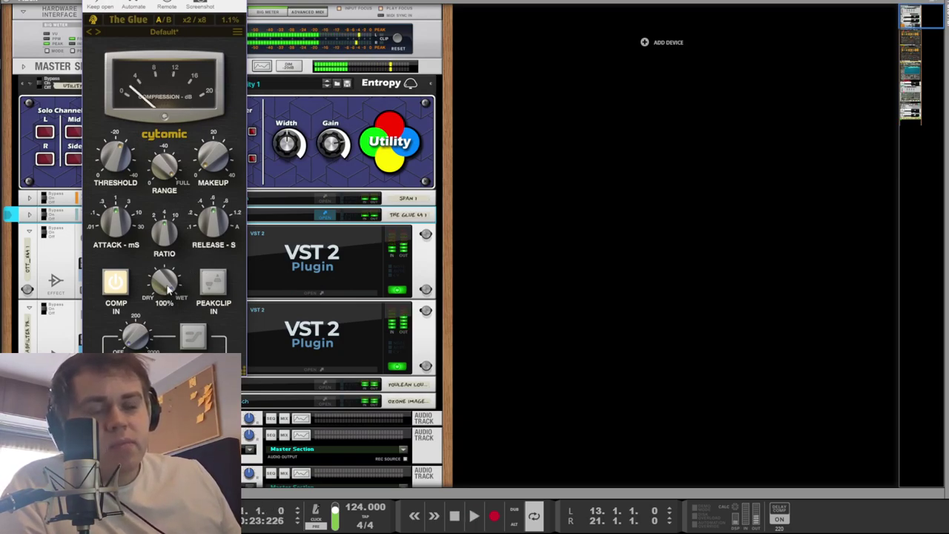
drag(167, 289, 168, 290)
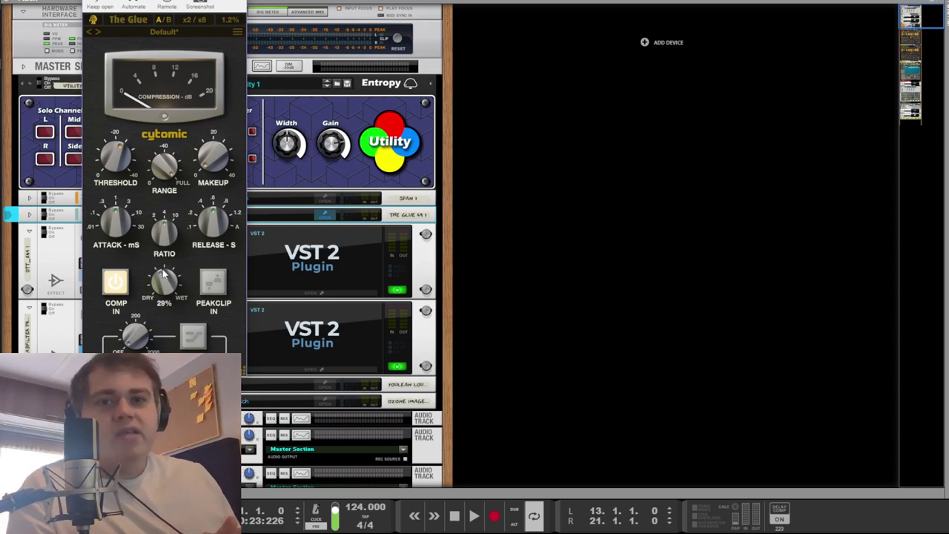
- Play and stop the beat several times to hear the 29% parallel Glue compression
key(space)
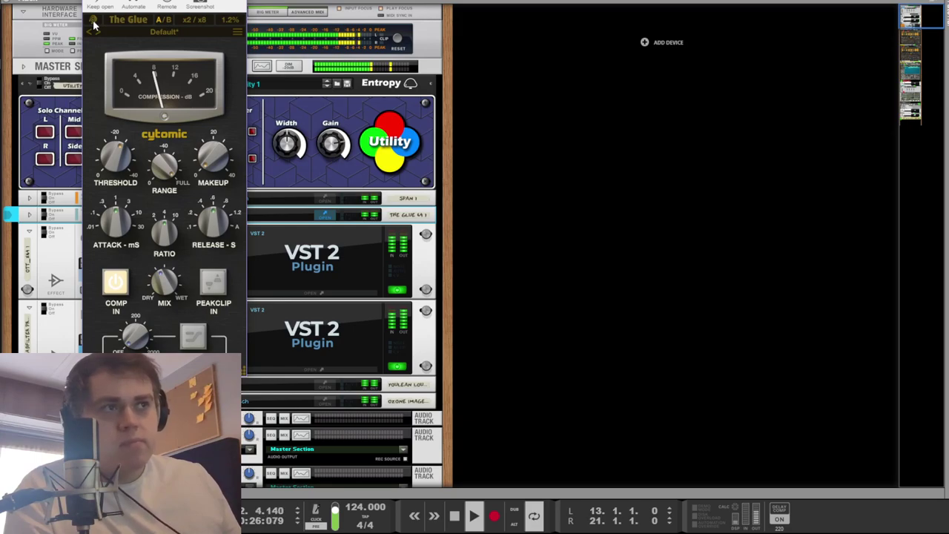
key(space)
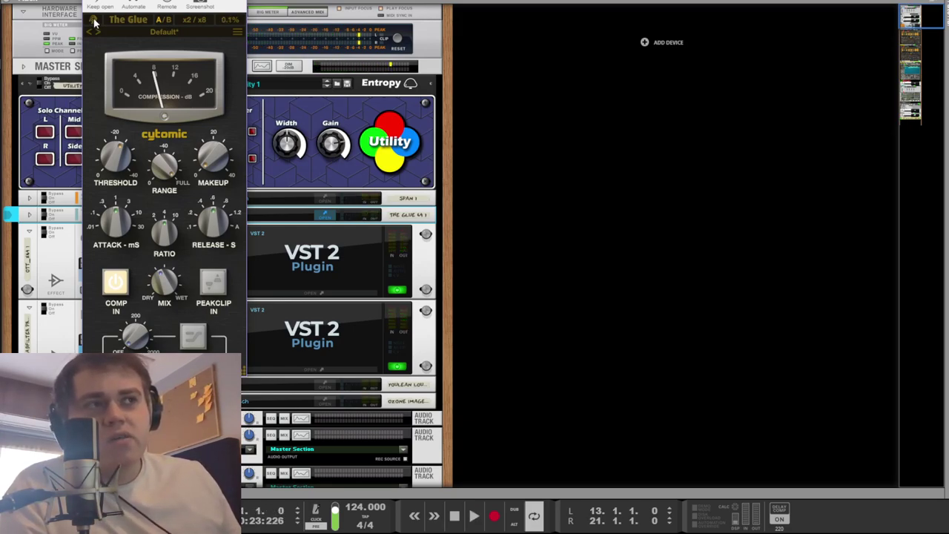
key(space)
key(space)
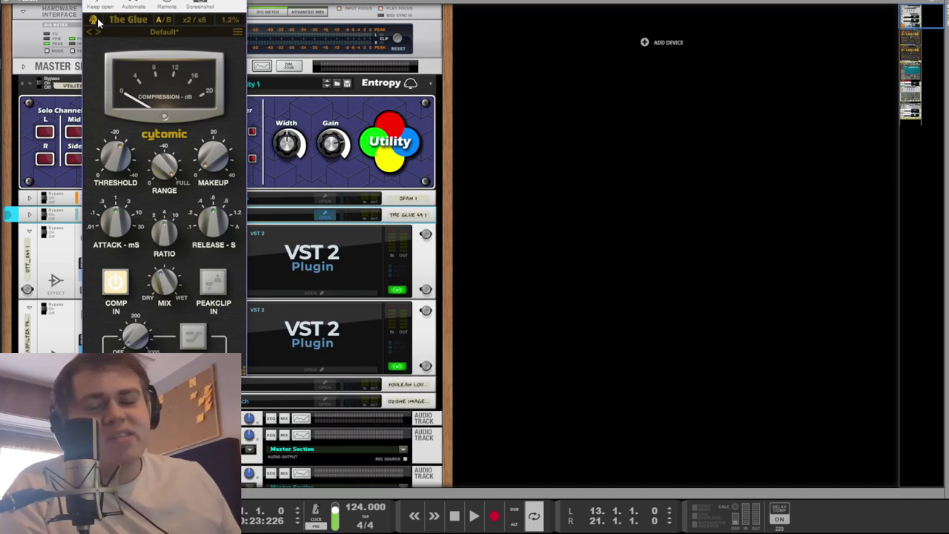
key(space)
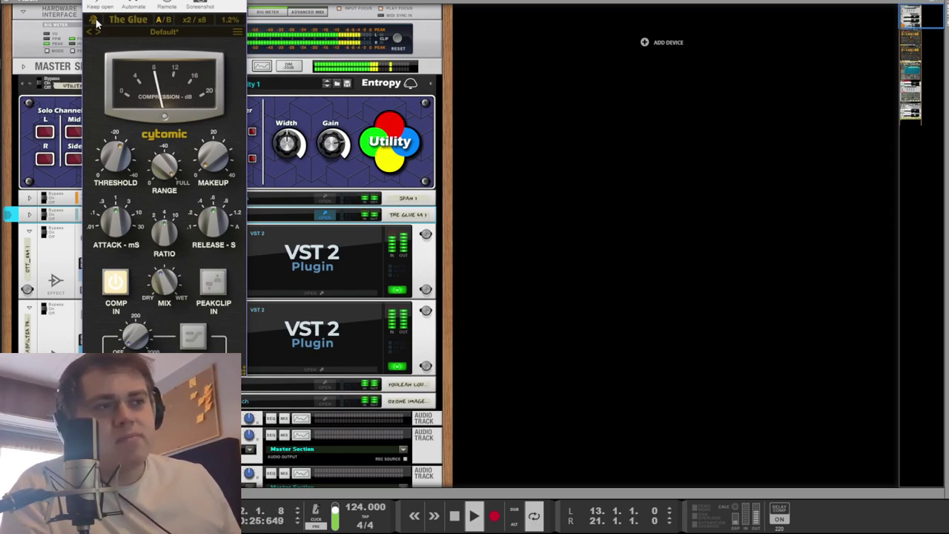
key(space)
- Bring up the FabFilter Pro-L limiter window and watch it during playback
click(304, 280)
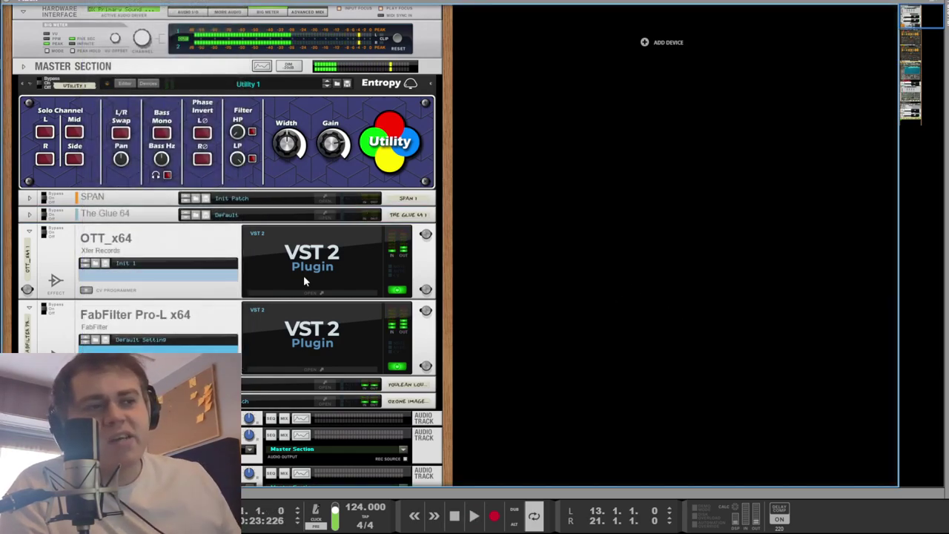
click(342, 345)
key(space)
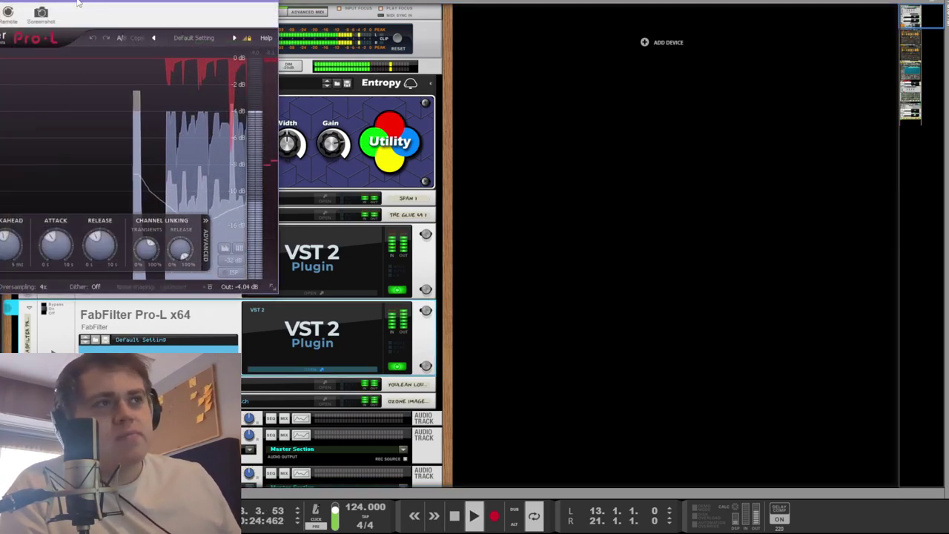
drag(56, 5, 164, 25)
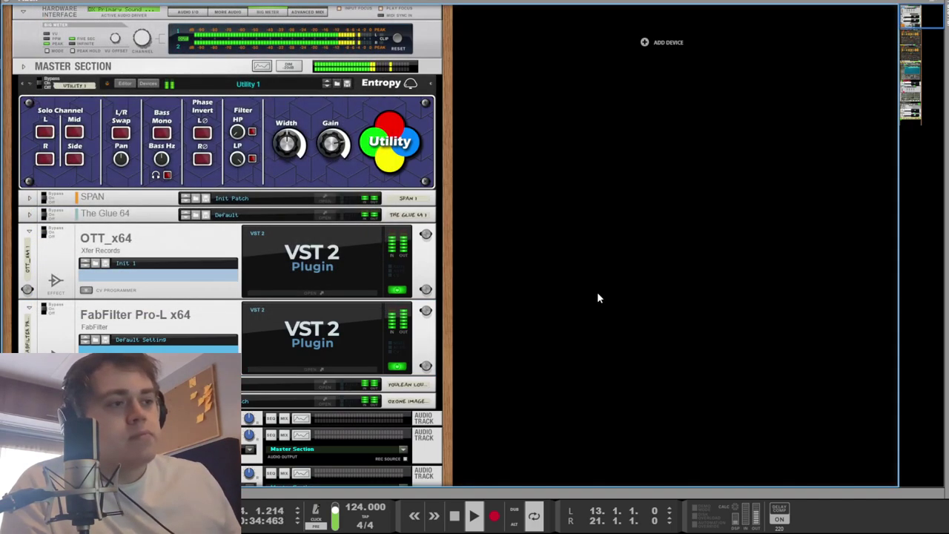
key(space)
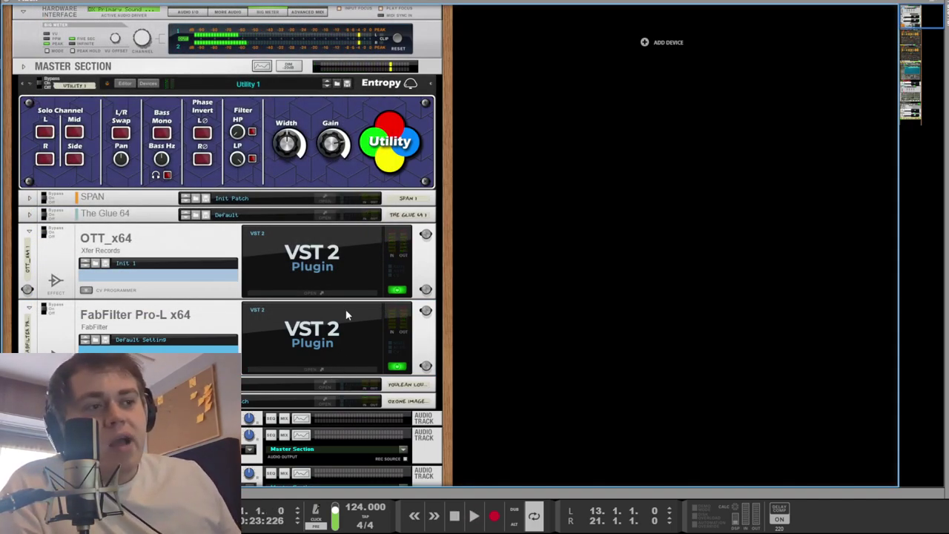
- Reopen The Glue over the rack and briefly play the beat again
click(327, 215)
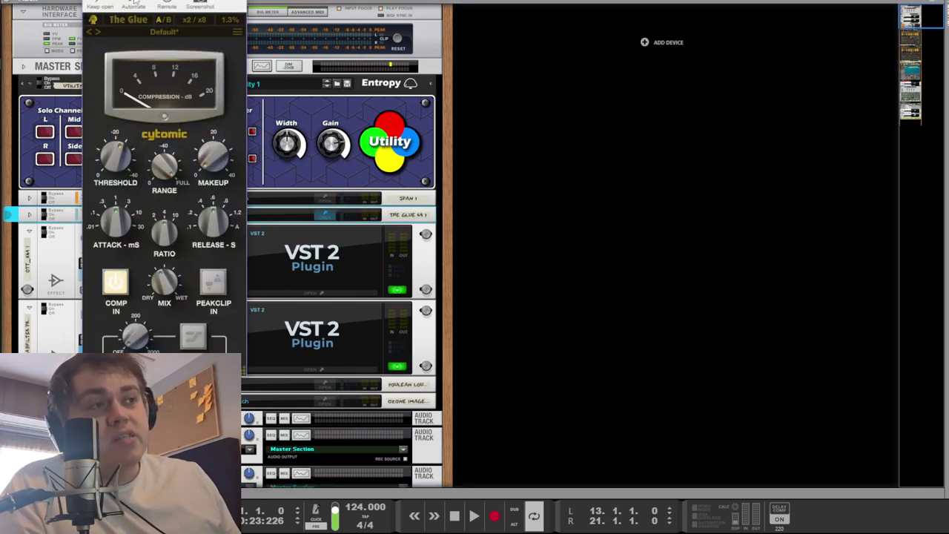
mouse_move(163, 4)
mouse_down()
mouse_move(273, 28)
mouse_move(149, 8)
mouse_up()
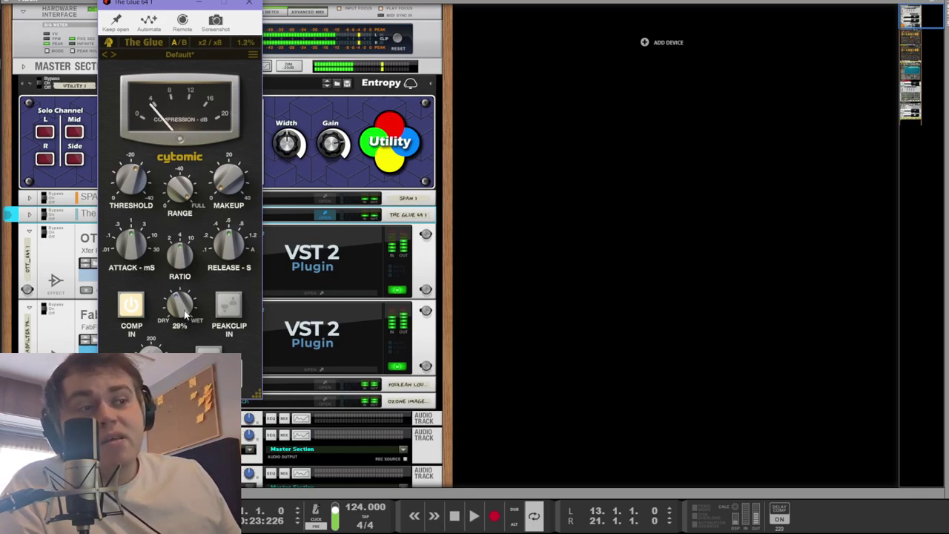
key(space)
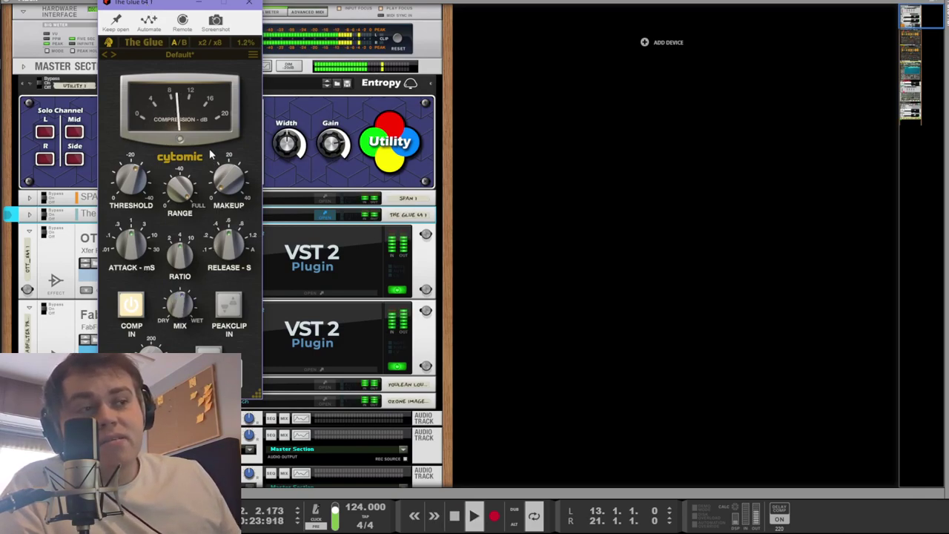
key(space)
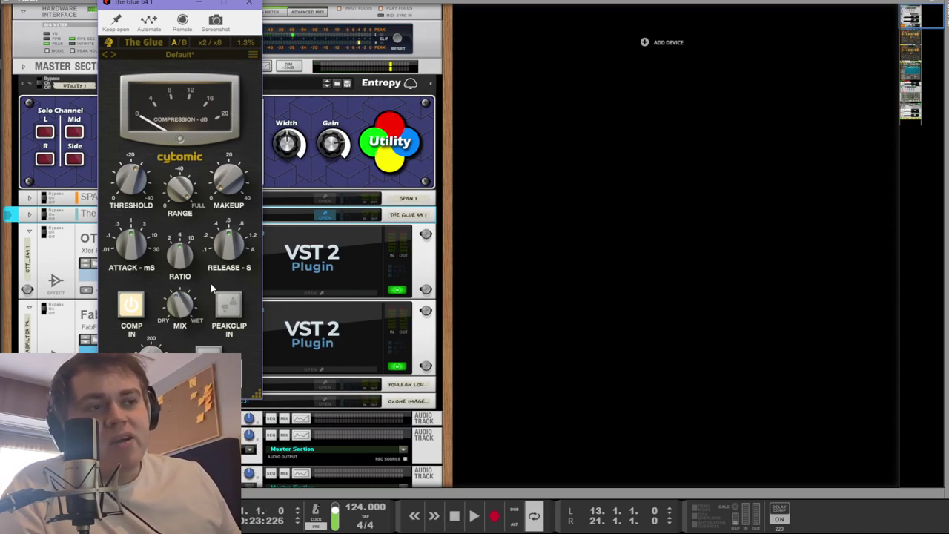
- In the Sequencer, move the left locator and playhead back to bar 1
key(F7)
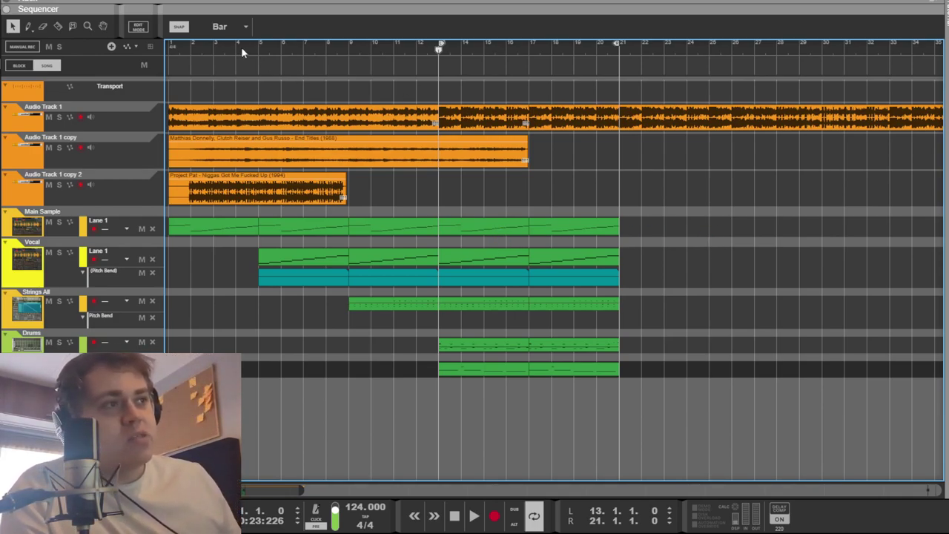
ctrl+click(174, 44)
key(Home)
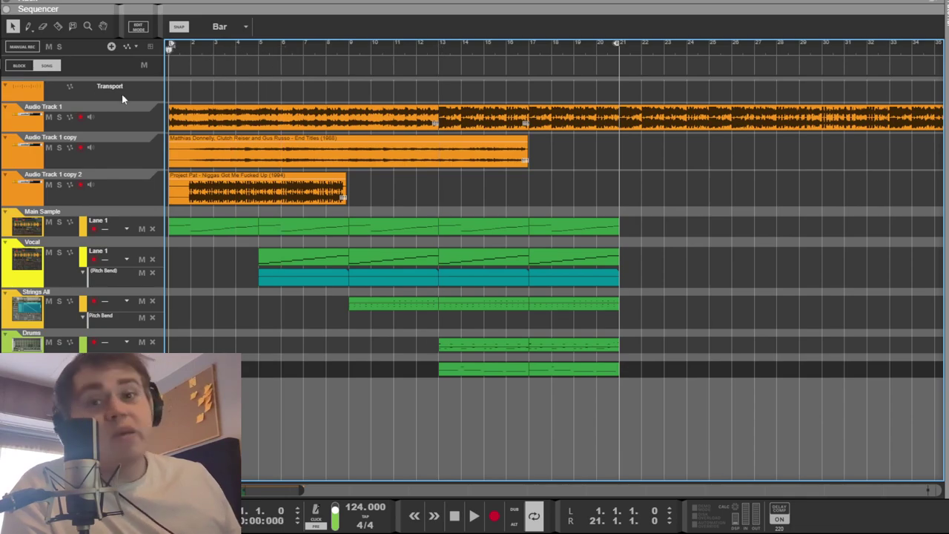